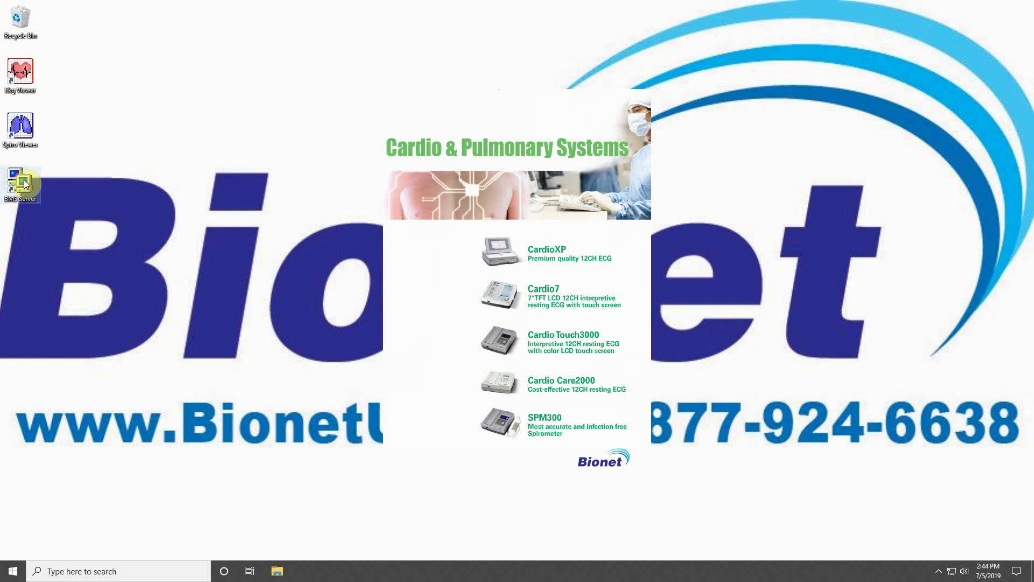
Step: Open the BMS Server environment settings and check the end of the Working Dir path
{"action": "left_click", "coordinate": [940, 573]}
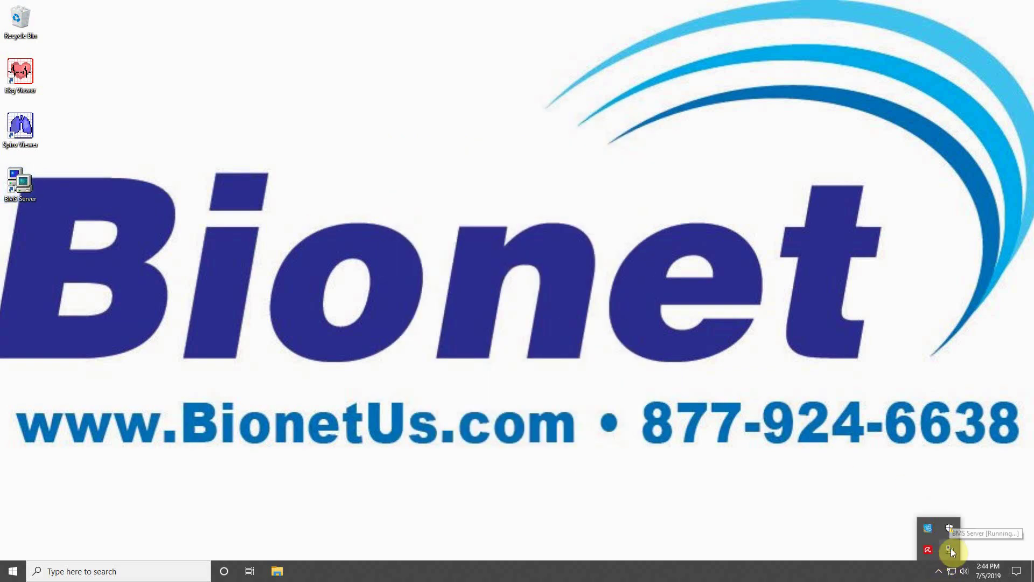
{"action": "right_click", "coordinate": [952, 548]}
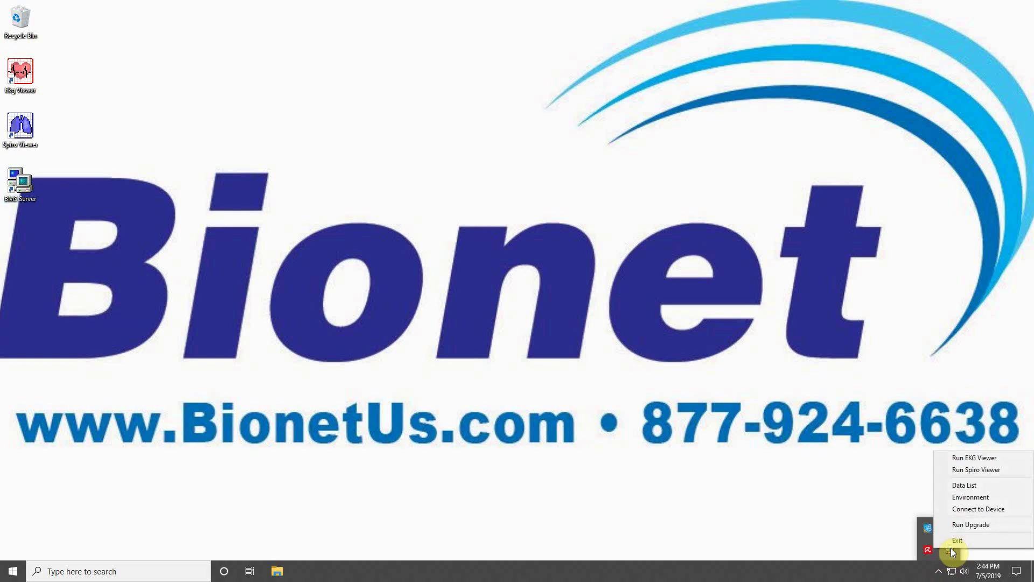
{"action": "left_click", "coordinate": [963, 498]}
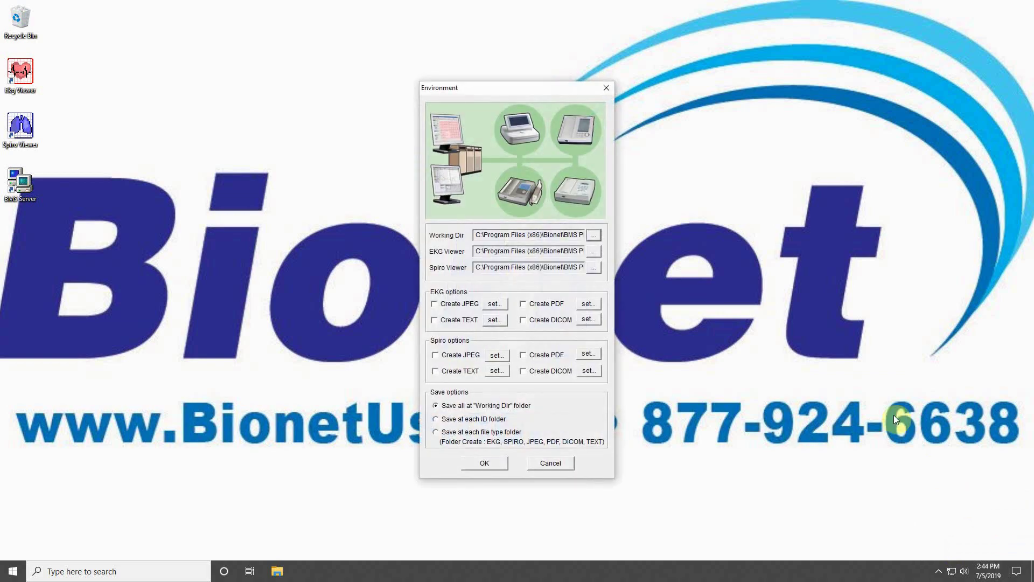
{"action": "left_click", "coordinate": [581, 234]}
{"action": "key", "text": "Right"}
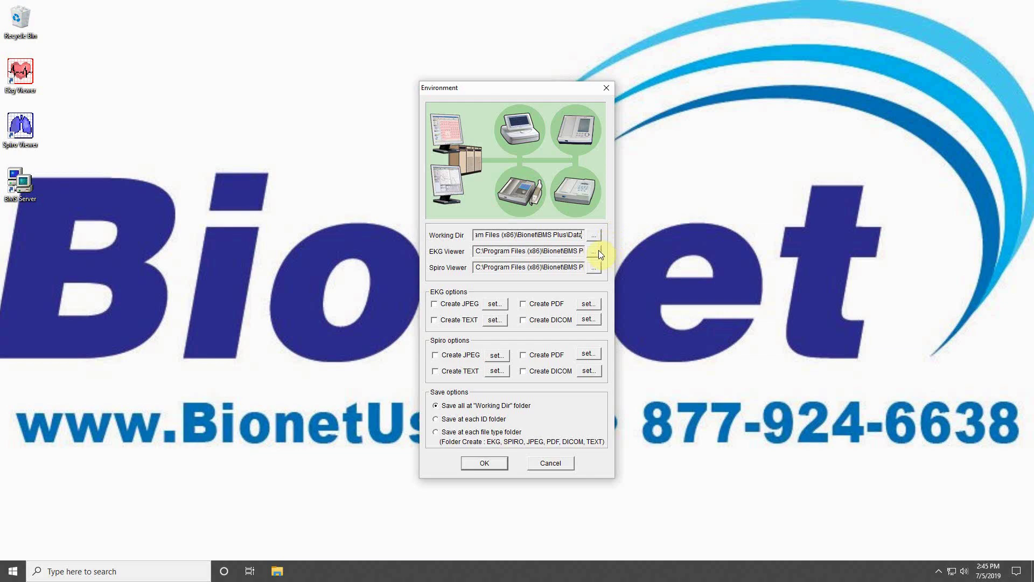
Step: Set the EKG Viewer path to EkgViewer in C:\Program Files (x86)\Bionet\BMS Plus and accept the environment settings
{"action": "left_click", "coordinate": [594, 251]}
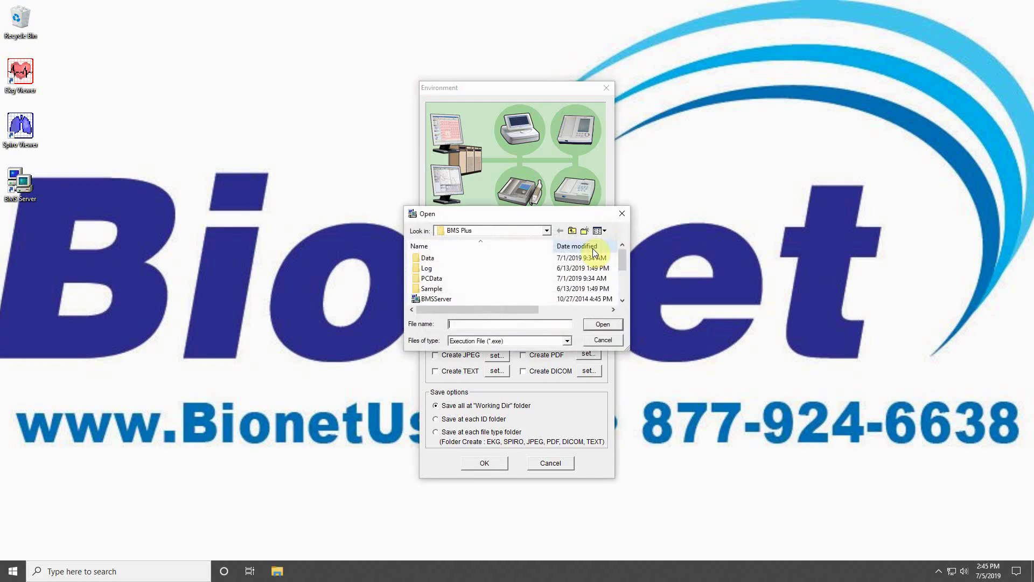
{"action": "left_click", "coordinate": [546, 233]}
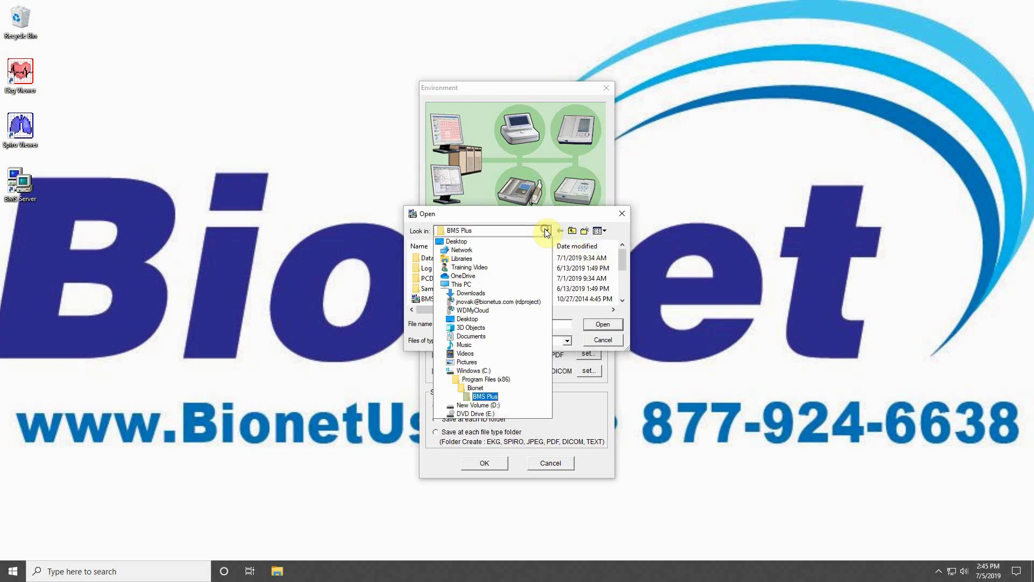
{"action": "left_click", "coordinate": [478, 369]}
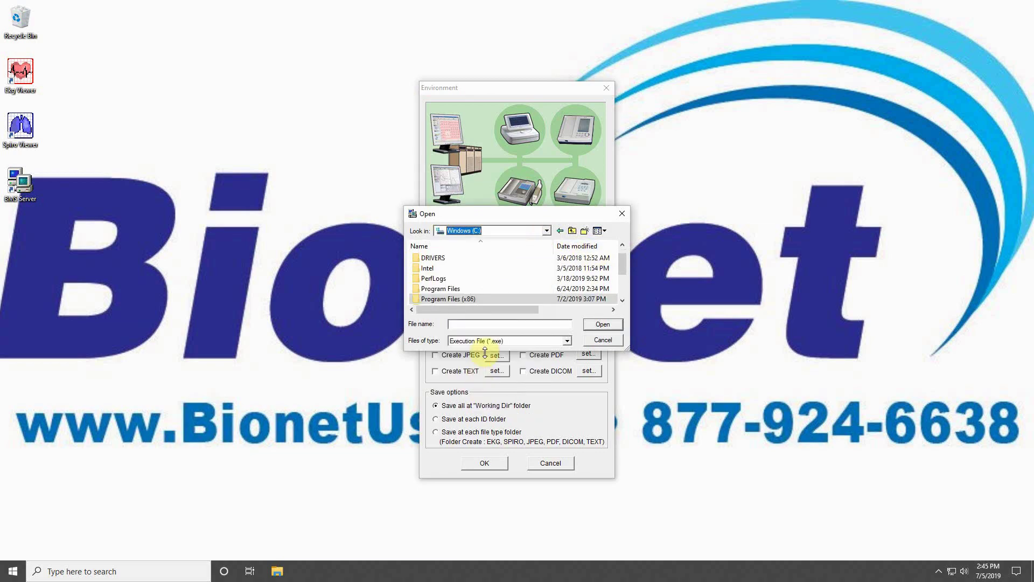
{"action": "double_click", "coordinate": [454, 297]}
{"action": "double_click", "coordinate": [447, 289]}
{"action": "double_click", "coordinate": [437, 257]}
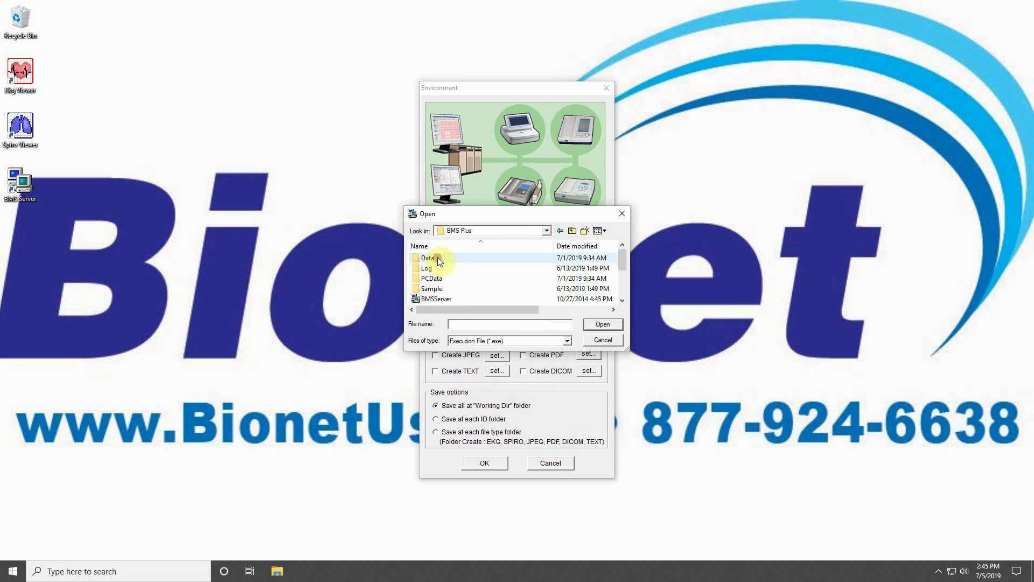
{"action": "left_click_drag", "start_coordinate": [622, 257], "coordinate": [623, 296]}
{"action": "left_click", "coordinate": [469, 267]}
{"action": "left_click", "coordinate": [451, 299]}
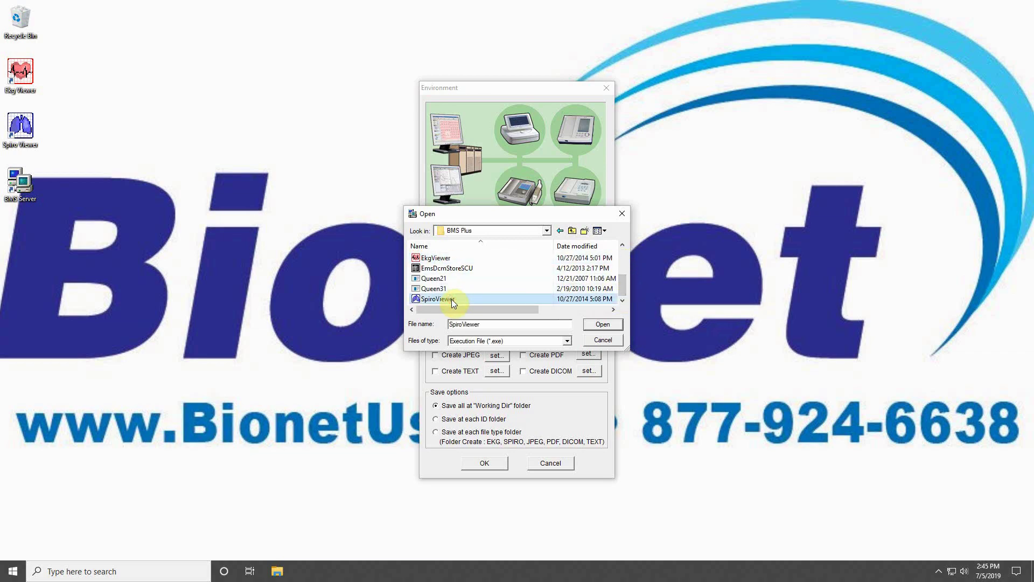
{"action": "double_click", "coordinate": [447, 258]}
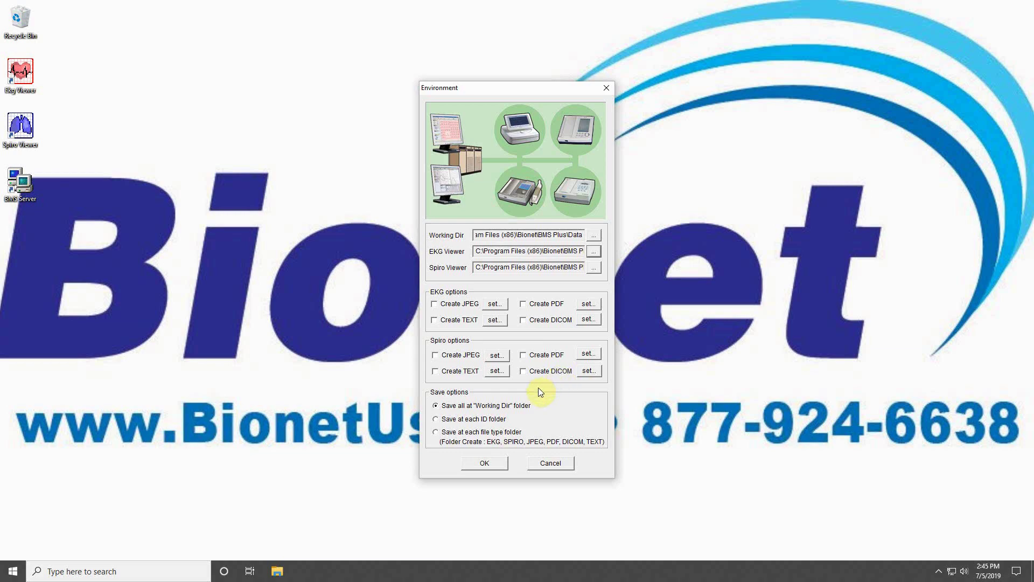
{"action": "left_click", "coordinate": [499, 461]}
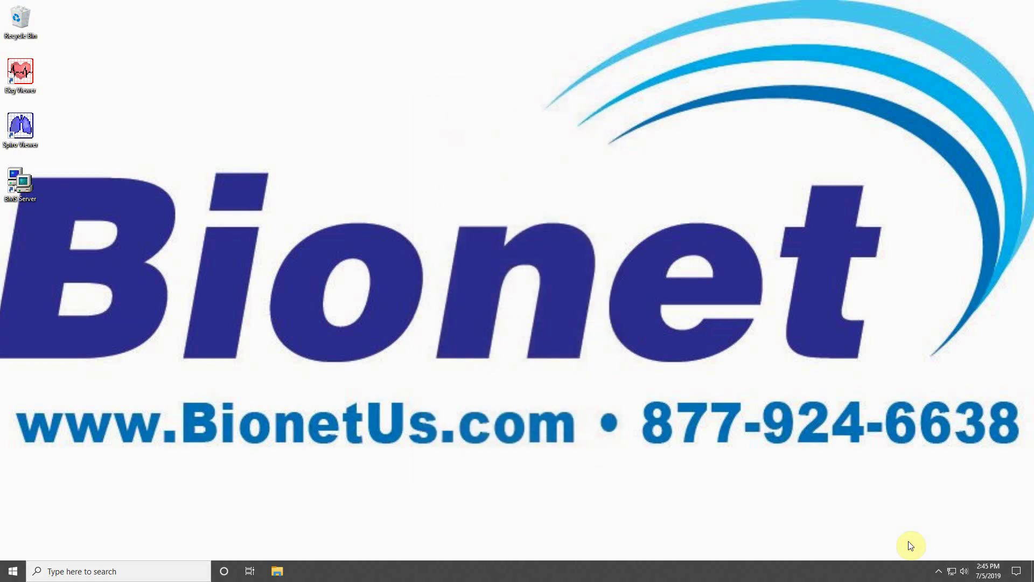
Step: View the BMS Server data list of received patient files and close it
{"action": "left_click", "coordinate": [939, 571]}
{"action": "right_click", "coordinate": [946, 551]}
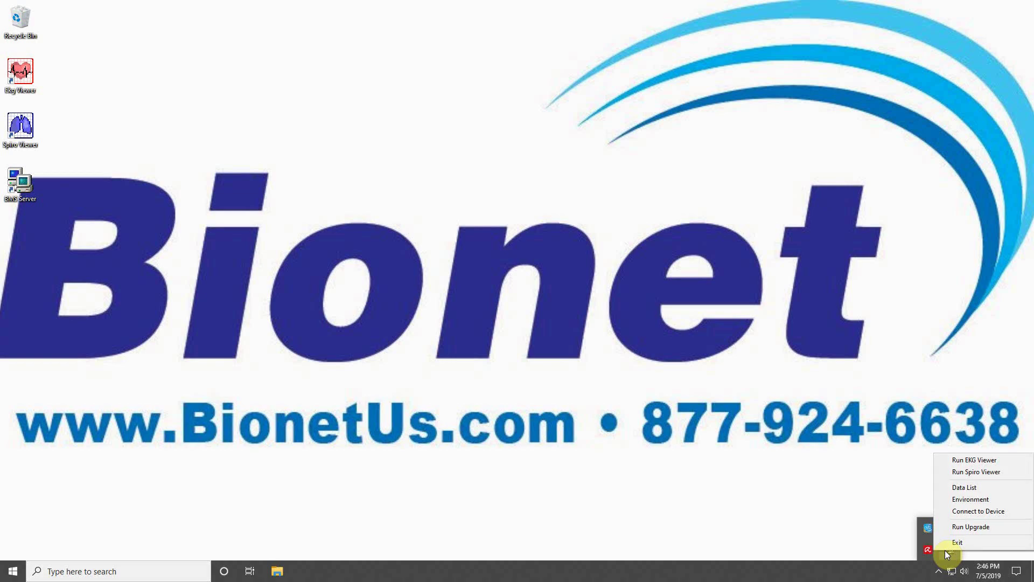
{"action": "left_click", "coordinate": [960, 487]}
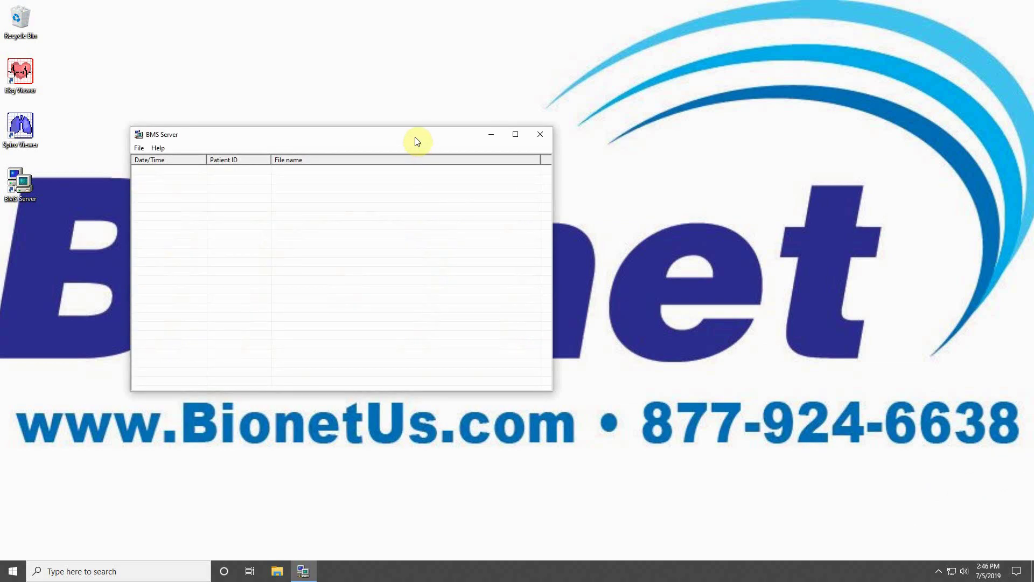
{"action": "left_click", "coordinate": [541, 134]}
Step: Exit the running BMS Server
{"action": "left_click", "coordinate": [938, 570]}
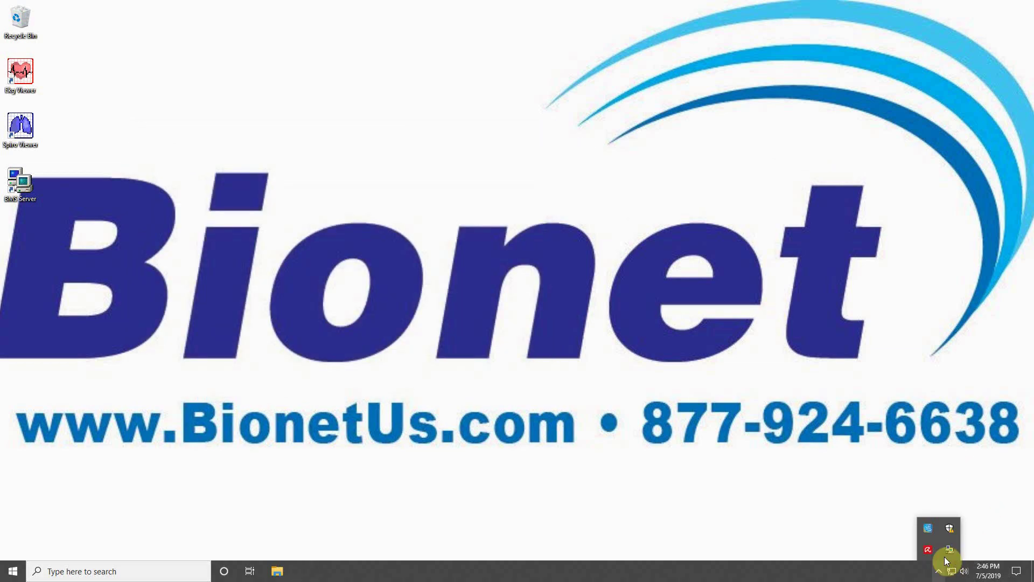
{"action": "right_click", "coordinate": [950, 549]}
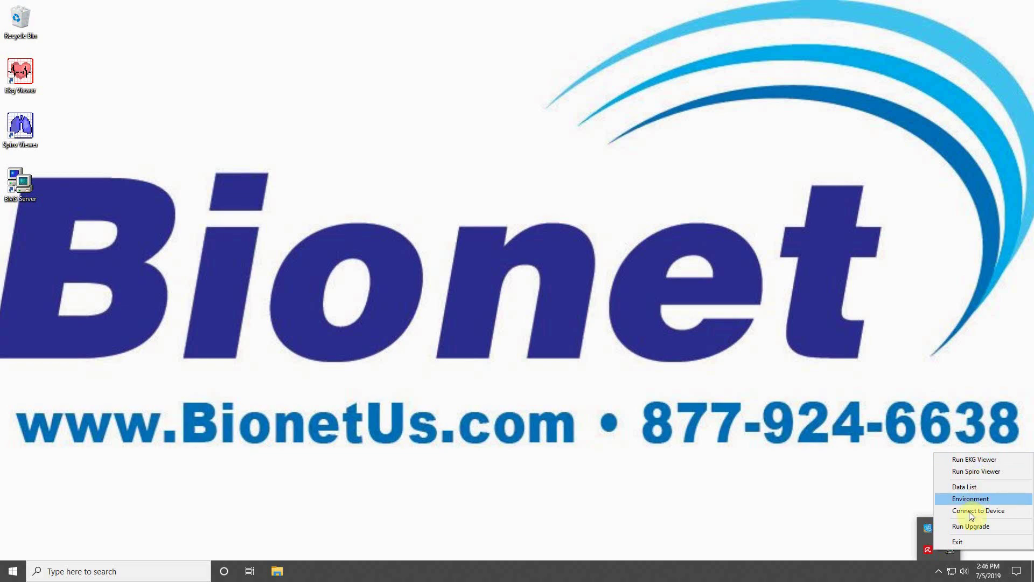
{"action": "left_click", "coordinate": [968, 540]}
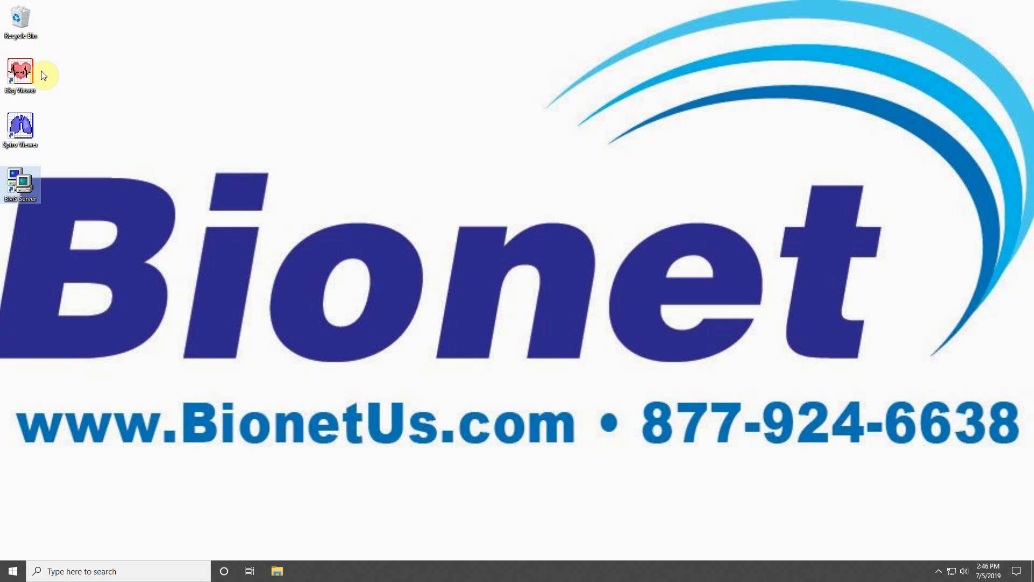
Step: Launch the EKG Viewer and look over its file commands
{"action": "double_click", "coordinate": [21, 69]}
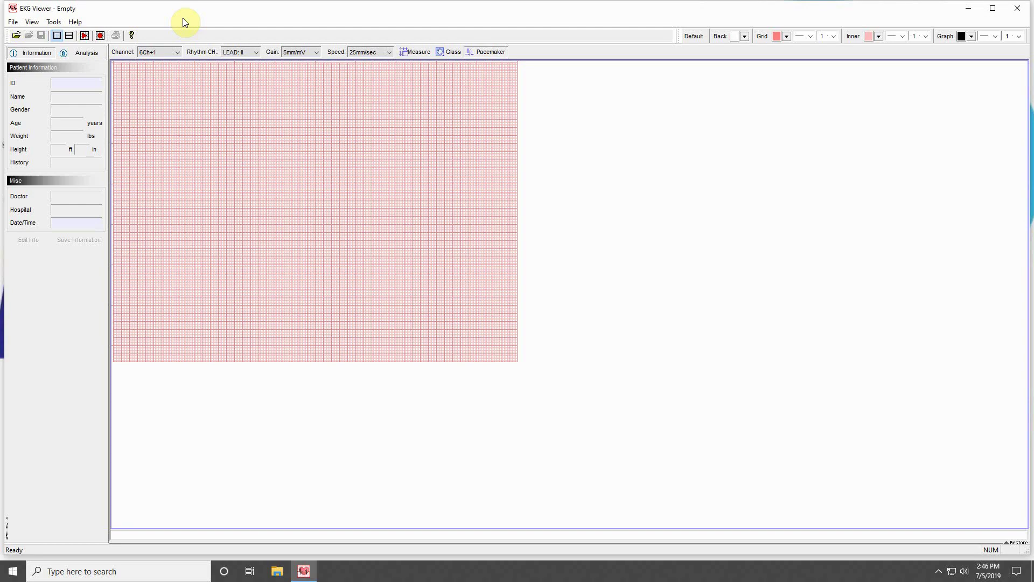
{"action": "left_click", "coordinate": [13, 24]}
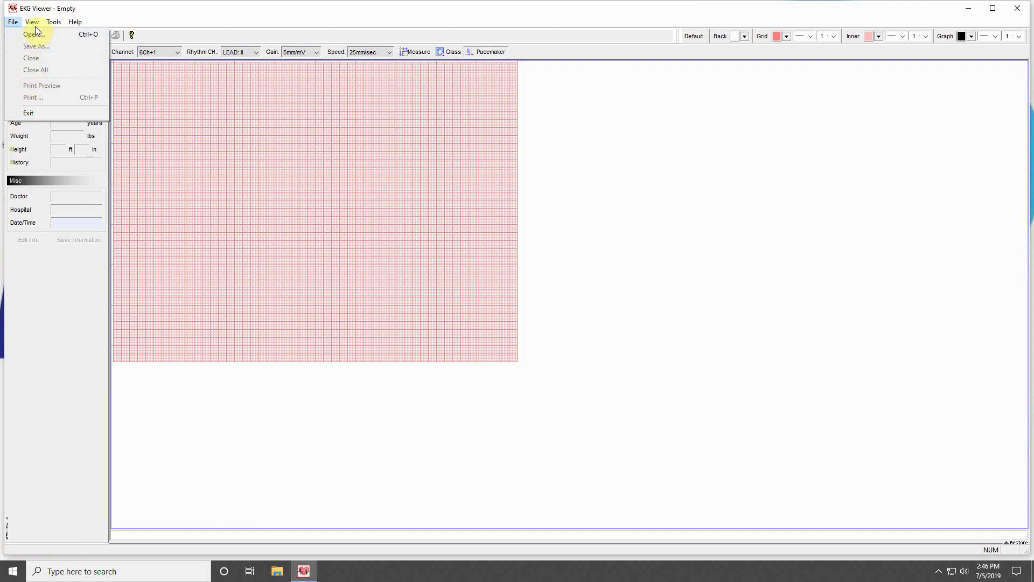
Step: Hide and restore the viewer's main tool bar and its status bar
{"action": "mouse_move", "coordinate": [36, 24]}
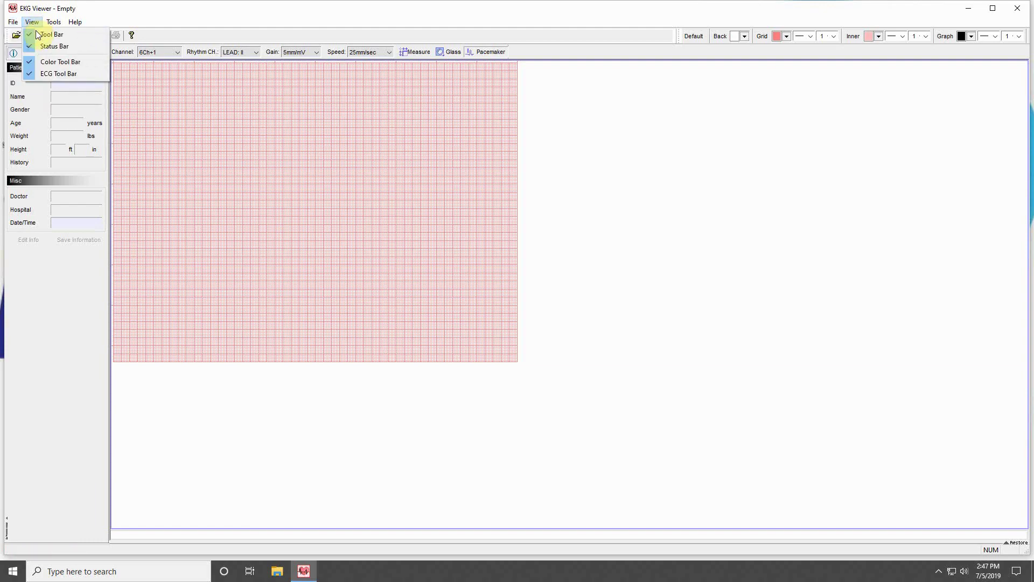
{"action": "left_click", "coordinate": [37, 34]}
{"action": "left_click", "coordinate": [36, 21]}
{"action": "left_click", "coordinate": [38, 34]}
{"action": "left_click", "coordinate": [33, 22]}
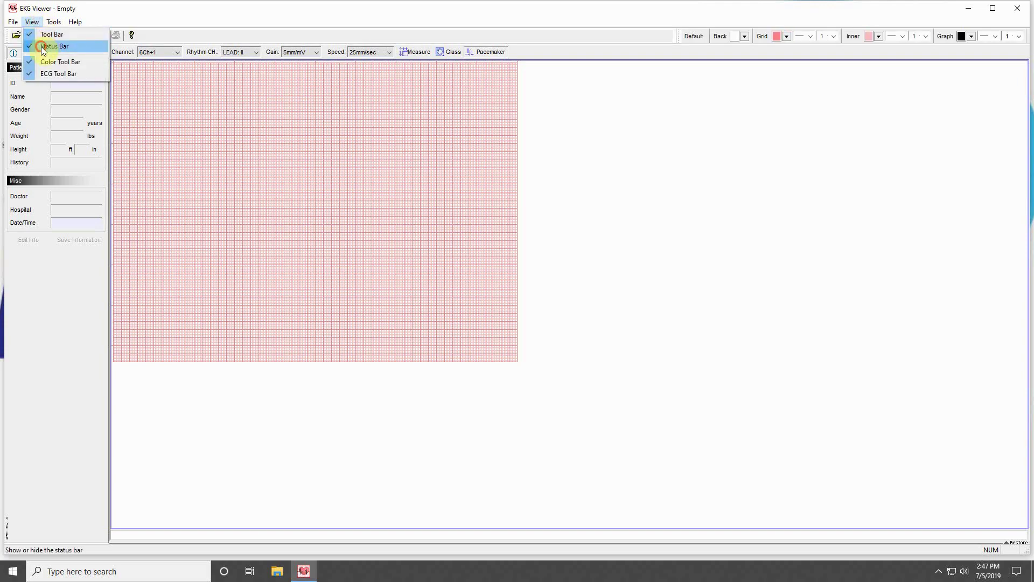
{"action": "left_click", "coordinate": [40, 46]}
{"action": "left_click", "coordinate": [32, 22]}
{"action": "left_click", "coordinate": [42, 47]}
{"action": "left_click", "coordinate": [37, 23]}
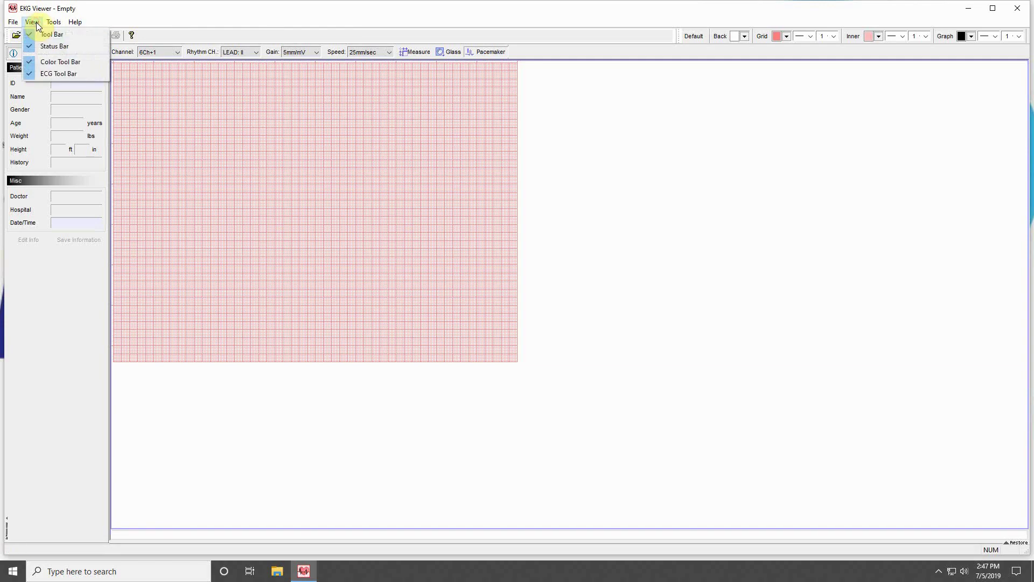
{"action": "mouse_move", "coordinate": [56, 24]}
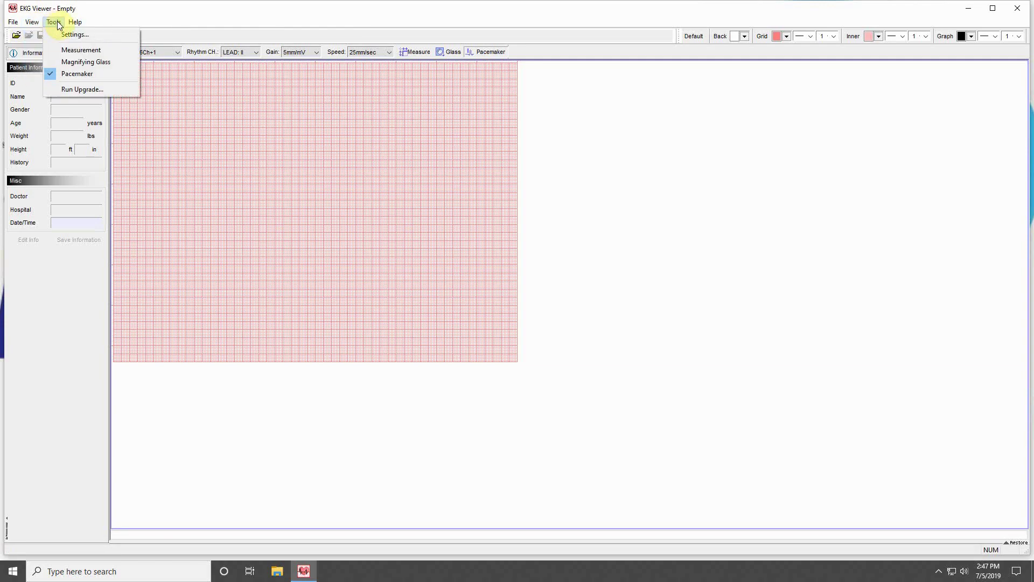
{"action": "left_click", "coordinate": [71, 35]}
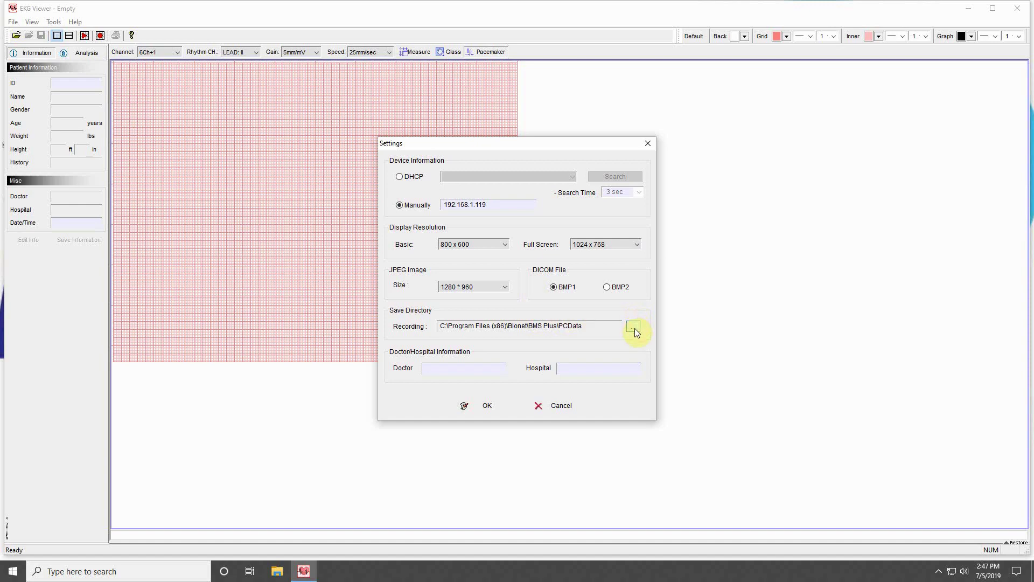
{"action": "left_click", "coordinate": [482, 407]}
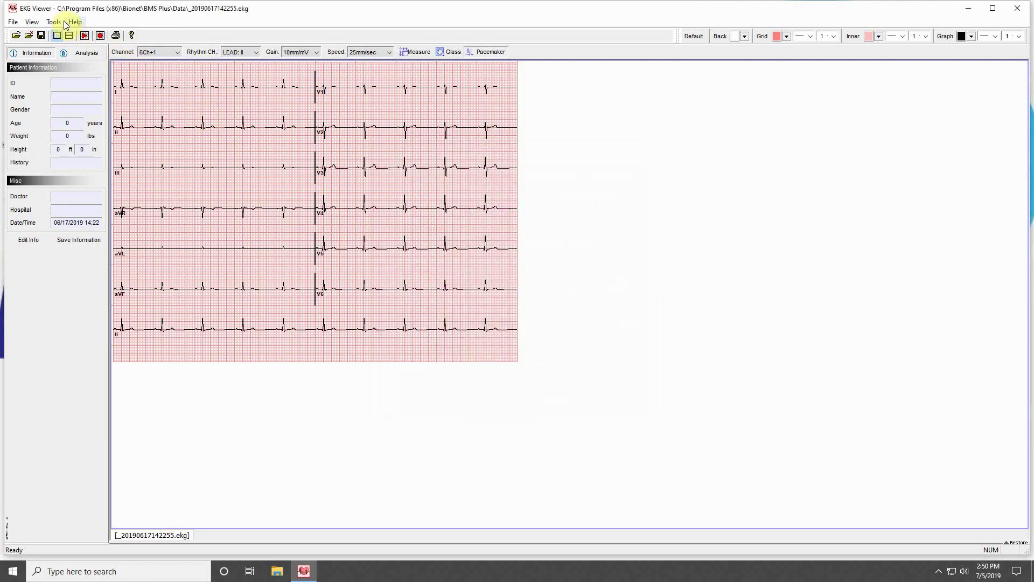
Step: Measure a vertical distance across the V2 to V4 traces with the Measurement tool, and turn the tool off
{"action": "left_click", "coordinate": [64, 23]}
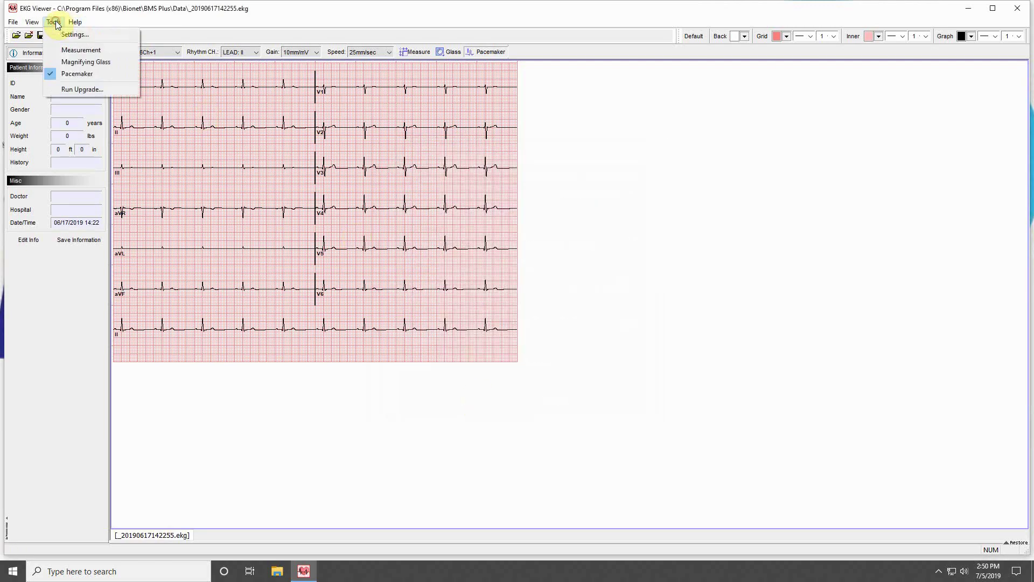
{"action": "left_click", "coordinate": [74, 49]}
{"action": "left_click_drag", "start_coordinate": [231, 167], "coordinate": [376, 184]}
{"action": "left_click", "coordinate": [382, 227]}
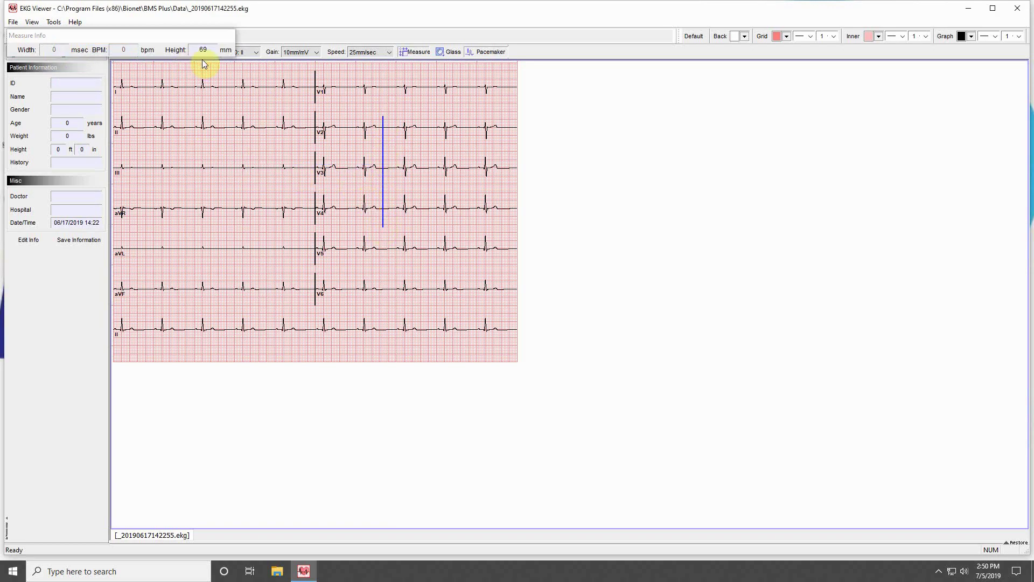
{"action": "left_click", "coordinate": [417, 53]}
Step: Inspect the V3 and lead III traces with the Magnifying Glass, and turn it off
{"action": "left_click", "coordinate": [53, 22]}
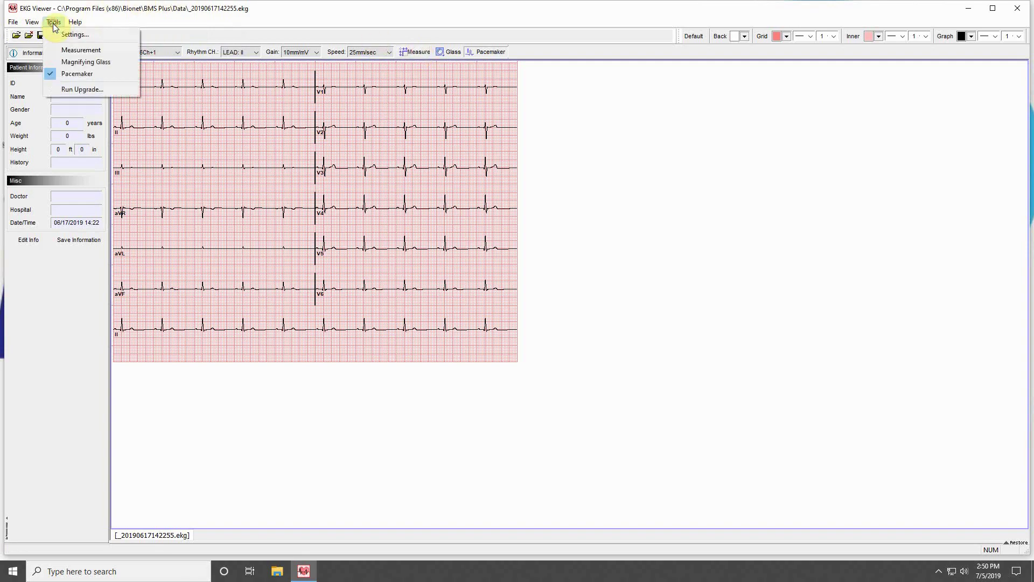
{"action": "left_click", "coordinate": [70, 61]}
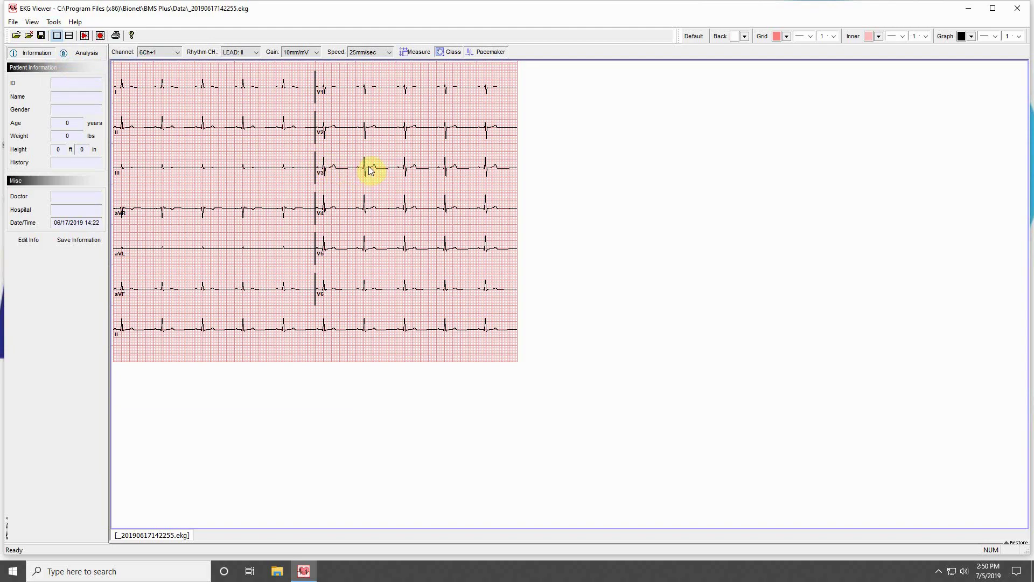
{"action": "left_click_drag", "start_coordinate": [369, 168], "coordinate": [309, 171]}
{"action": "left_click", "coordinate": [59, 22]}
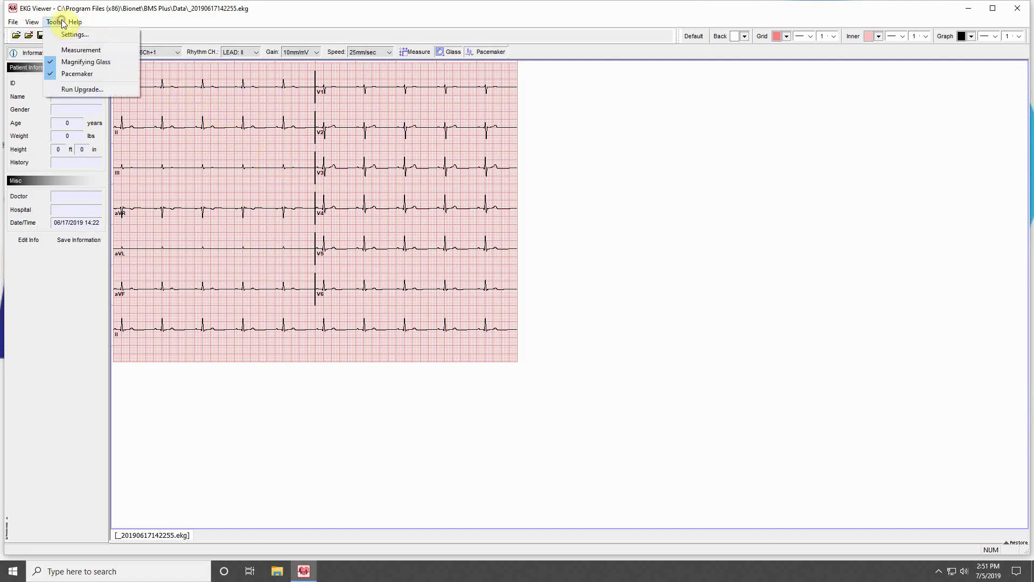
{"action": "left_click", "coordinate": [73, 62]}
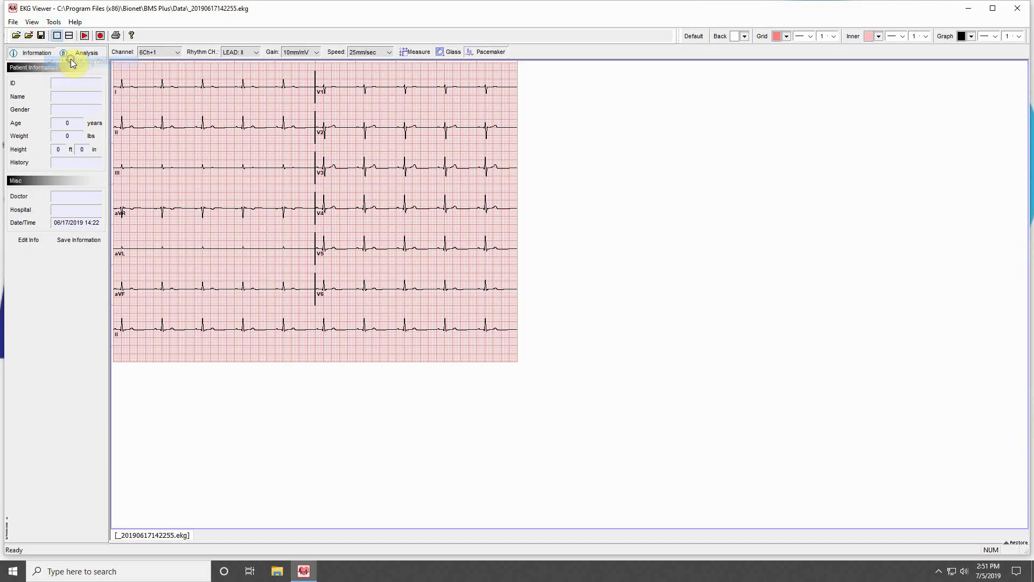
Step: Check the EKG Viewer's version information and close it
{"action": "left_click", "coordinate": [75, 21]}
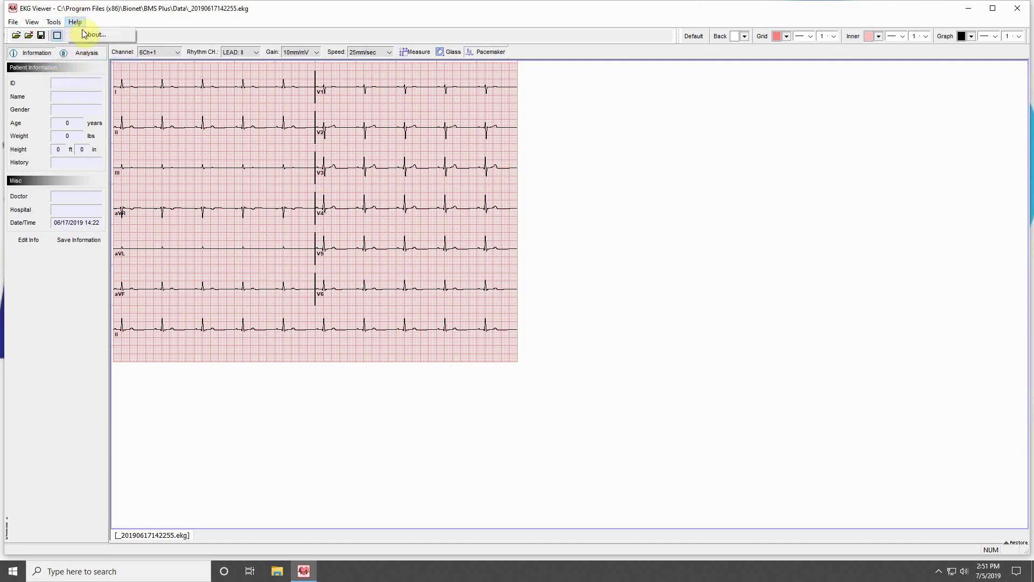
{"action": "left_click", "coordinate": [84, 35]}
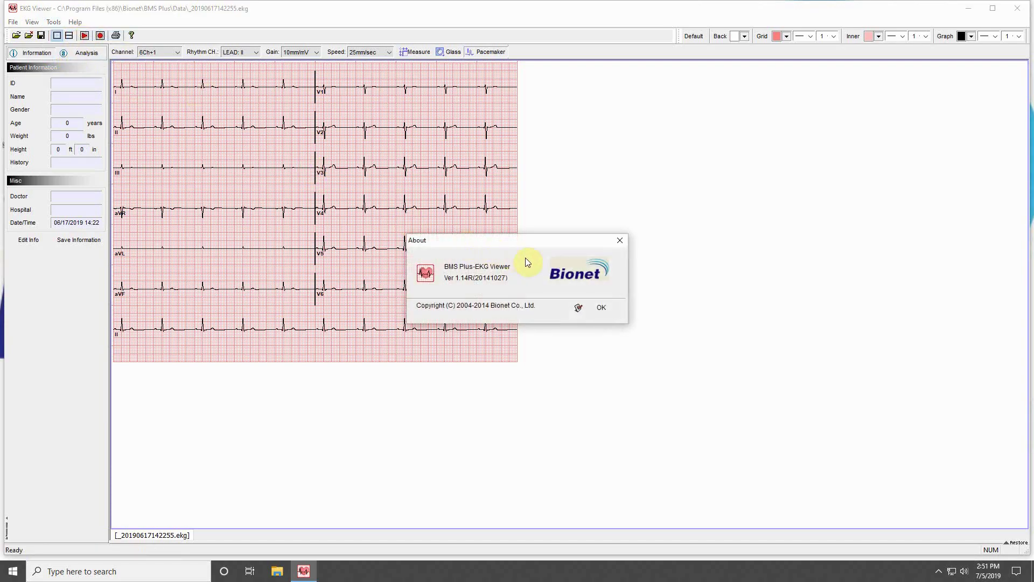
{"action": "left_click", "coordinate": [596, 307]}
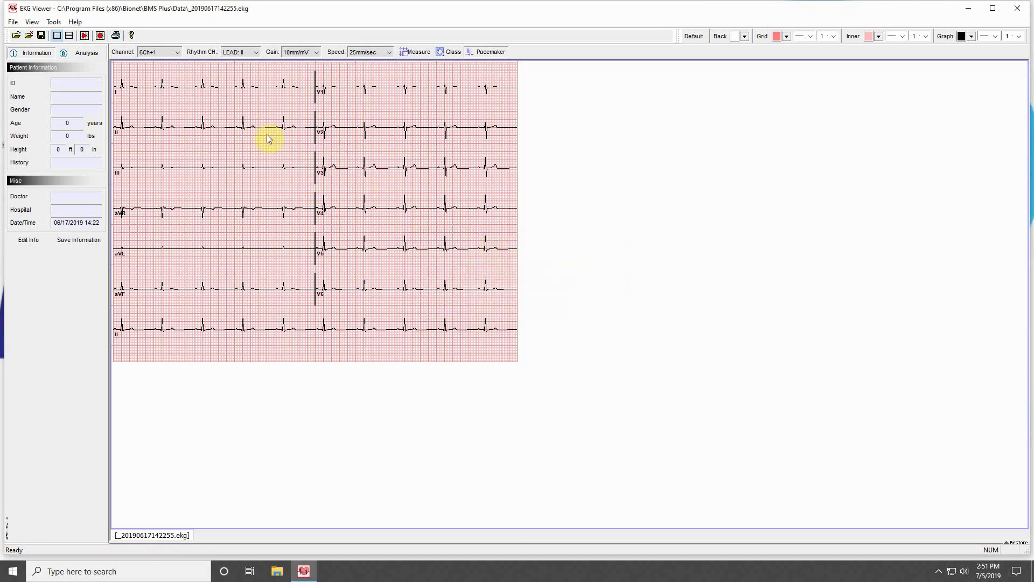
Step: Look through the file formats available for saving the open EKG, and cancel without saving
{"action": "left_click", "coordinate": [42, 36]}
{"action": "left_click", "coordinate": [542, 341]}
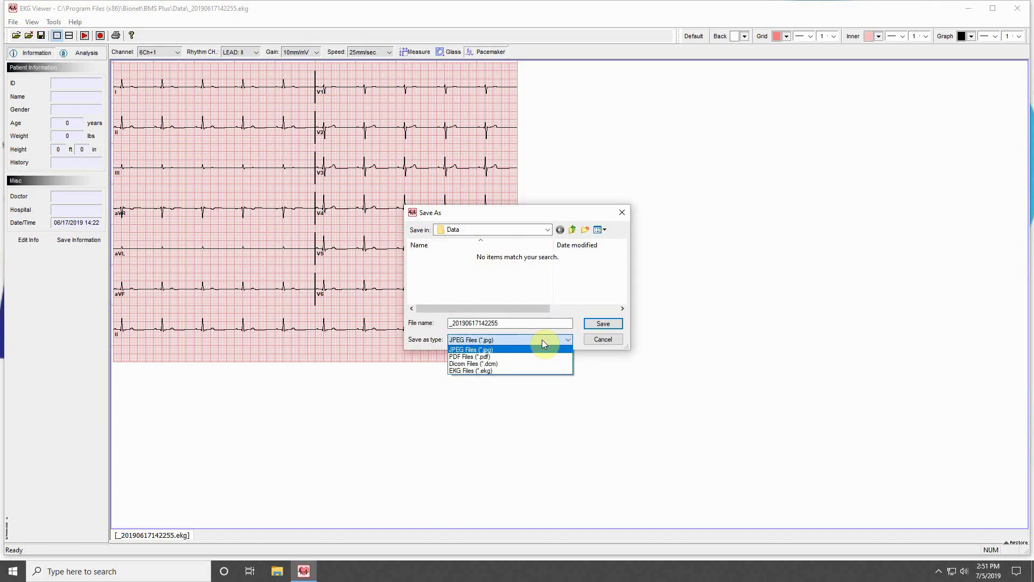
{"action": "left_click", "coordinate": [607, 339]}
{"action": "left_click", "coordinate": [609, 337]}
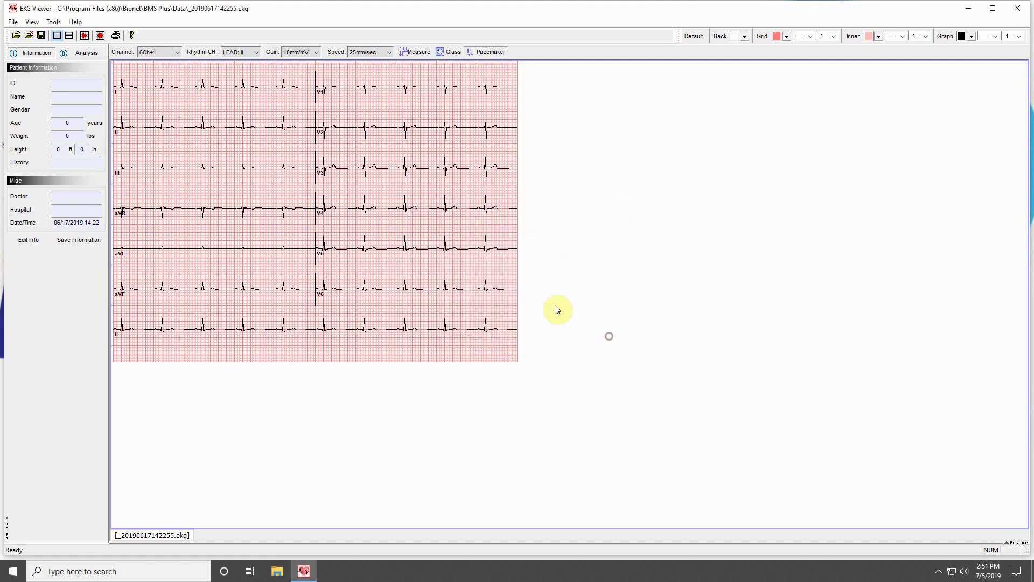
{"action": "left_click", "coordinate": [70, 38]}
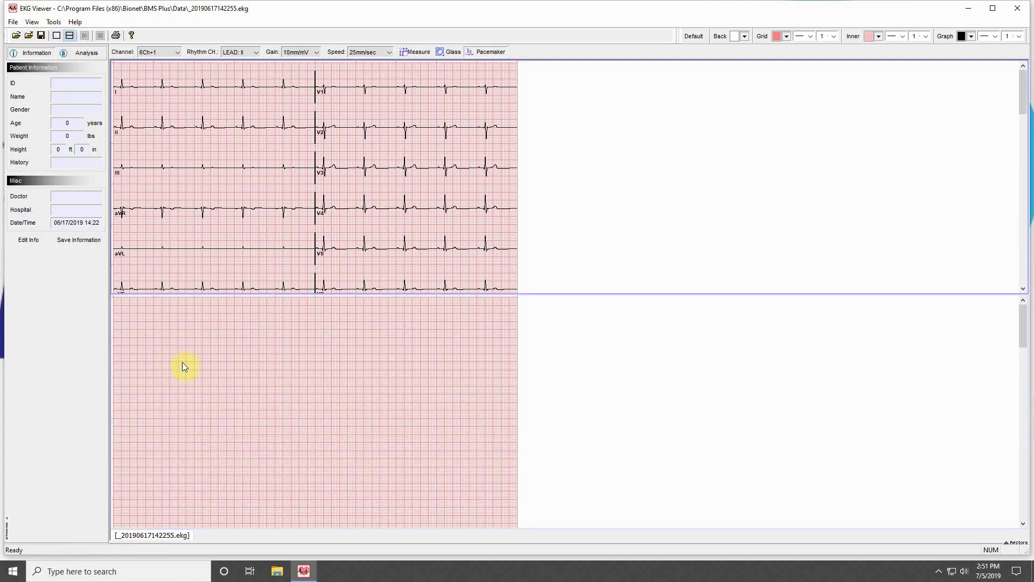
{"action": "left_click", "coordinate": [183, 362]}
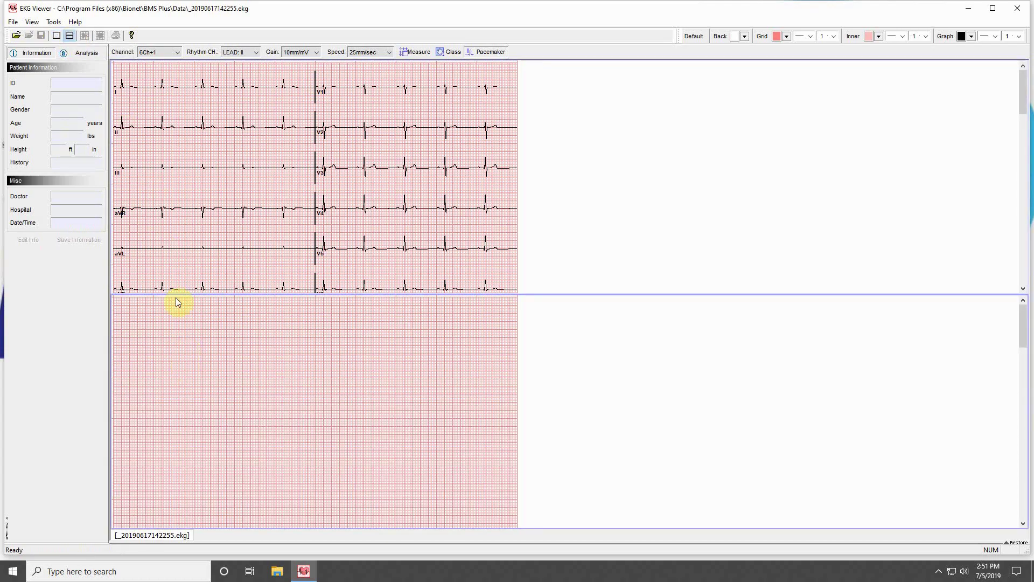
{"action": "left_click", "coordinate": [13, 22]}
{"action": "left_click", "coordinate": [22, 35]}
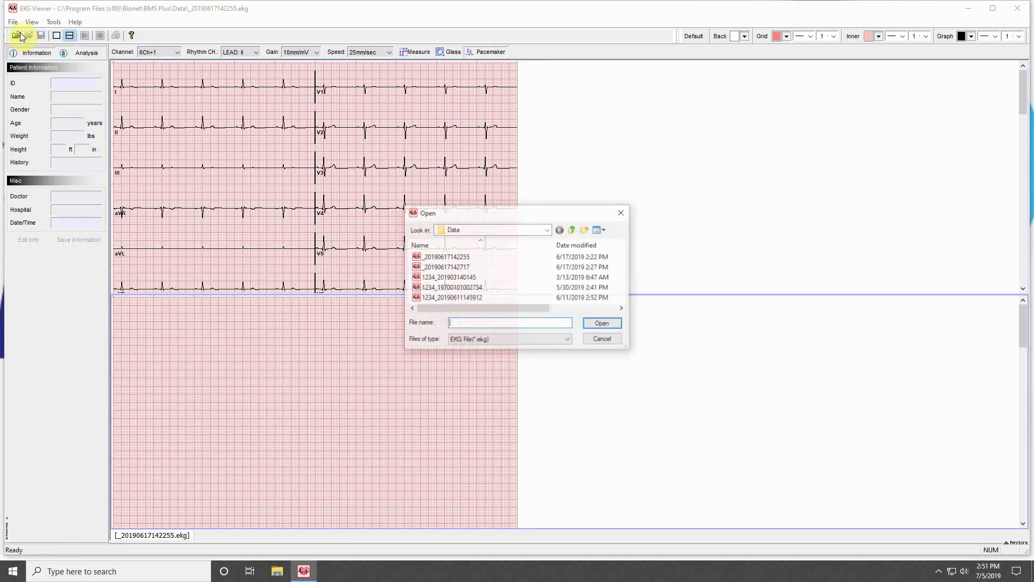
{"action": "left_click", "coordinate": [431, 277]}
{"action": "left_click", "coordinate": [592, 324]}
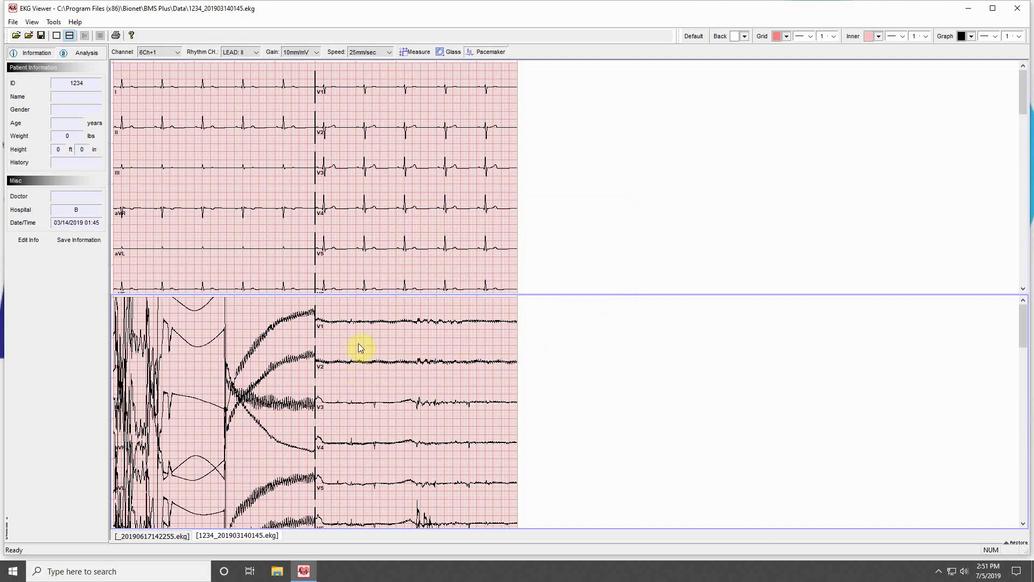
{"action": "left_click", "coordinate": [57, 35]}
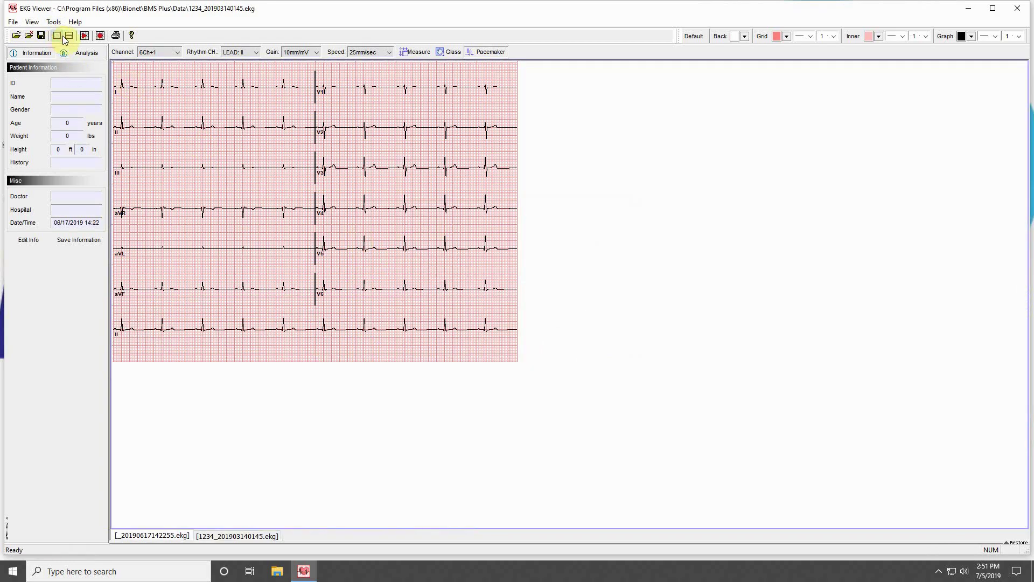
Step: Run and stop the live 12-channel EKG, and record a new EKG
{"action": "left_click", "coordinate": [85, 36]}
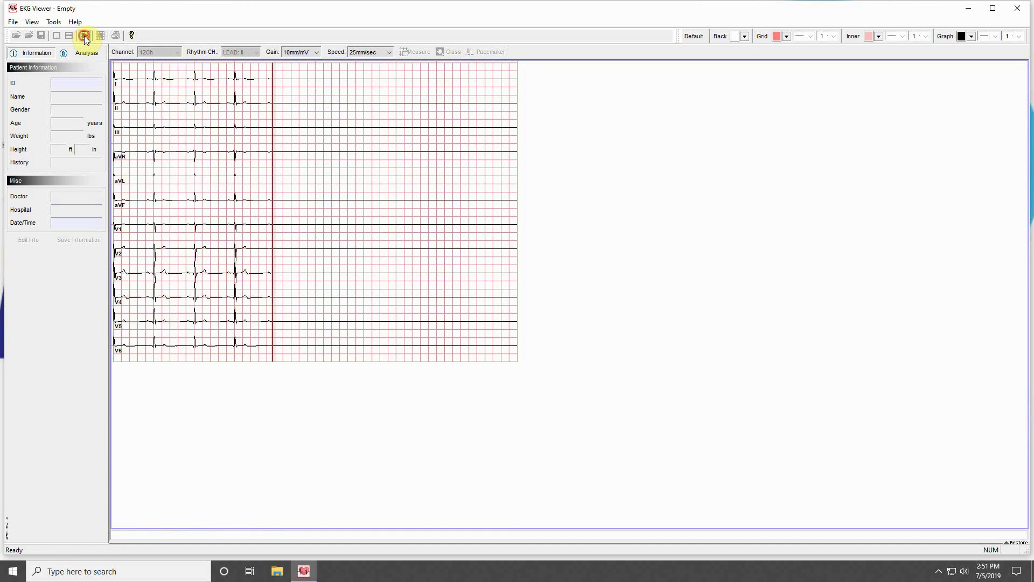
{"action": "left_click", "coordinate": [85, 36]}
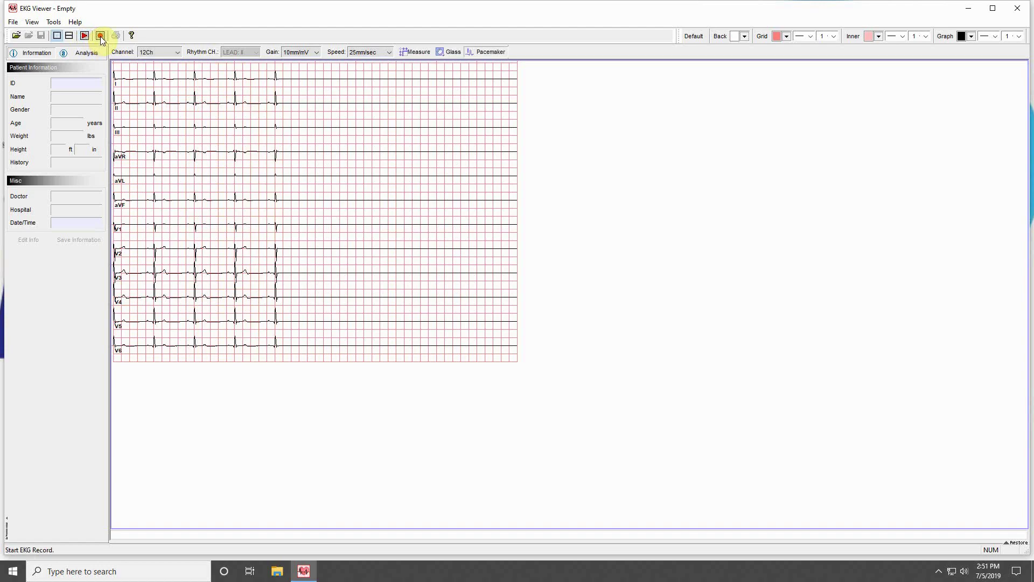
{"action": "left_click", "coordinate": [100, 37]}
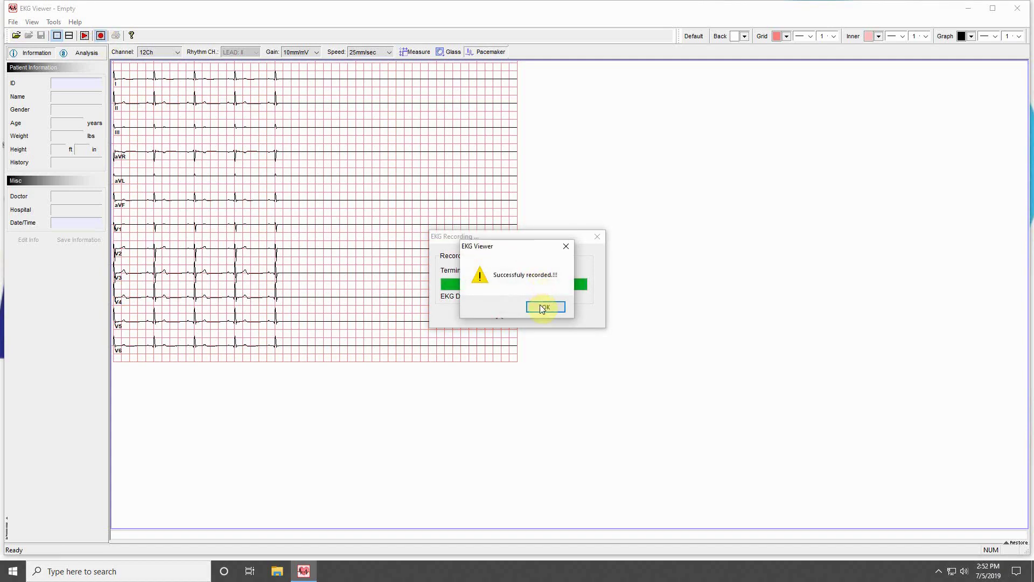
{"action": "left_click", "coordinate": [541, 308]}
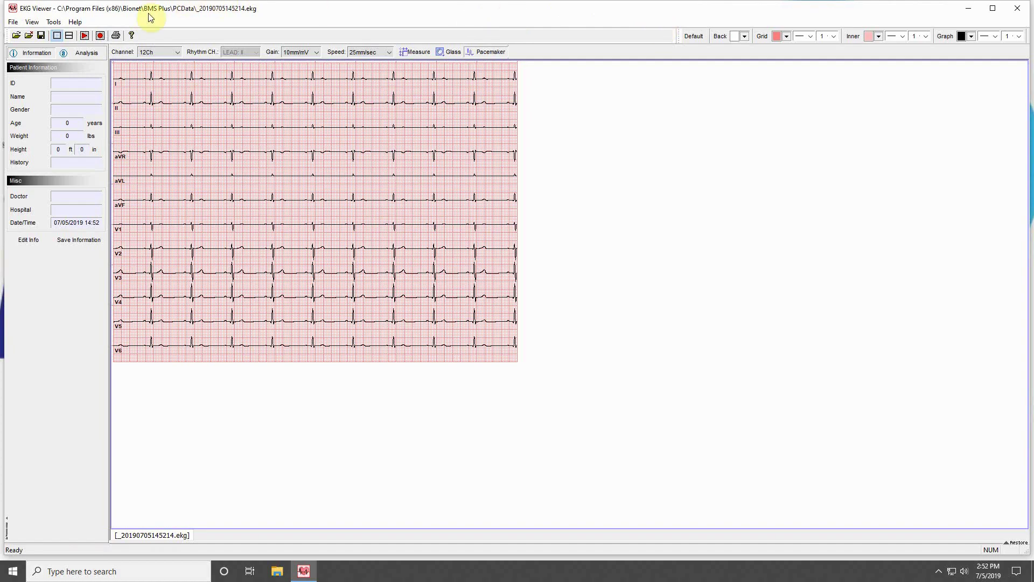
Step: Look through the print options for the recorded EKG, and cancel without printing
{"action": "left_click", "coordinate": [116, 36]}
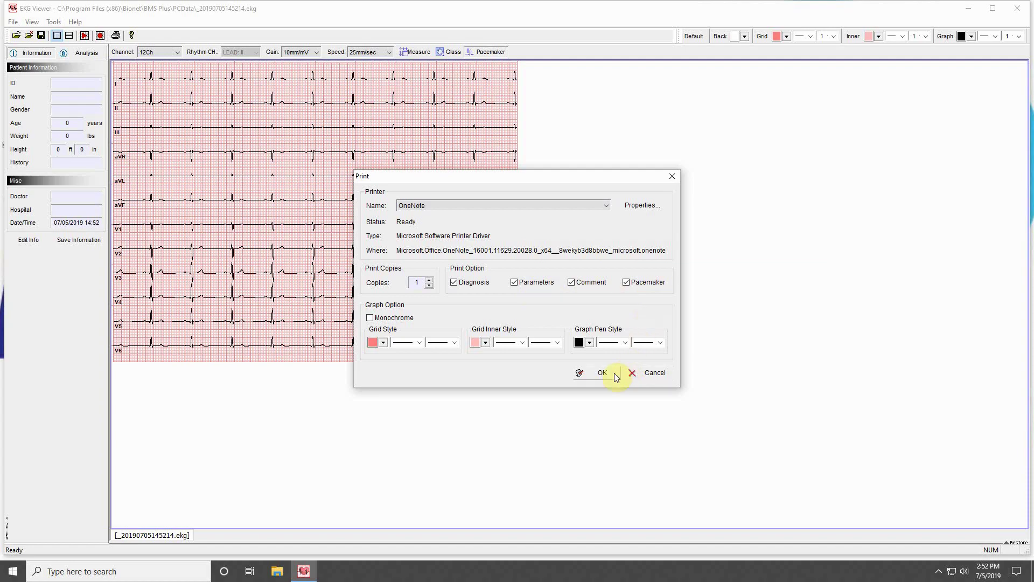
{"action": "left_click", "coordinate": [631, 373]}
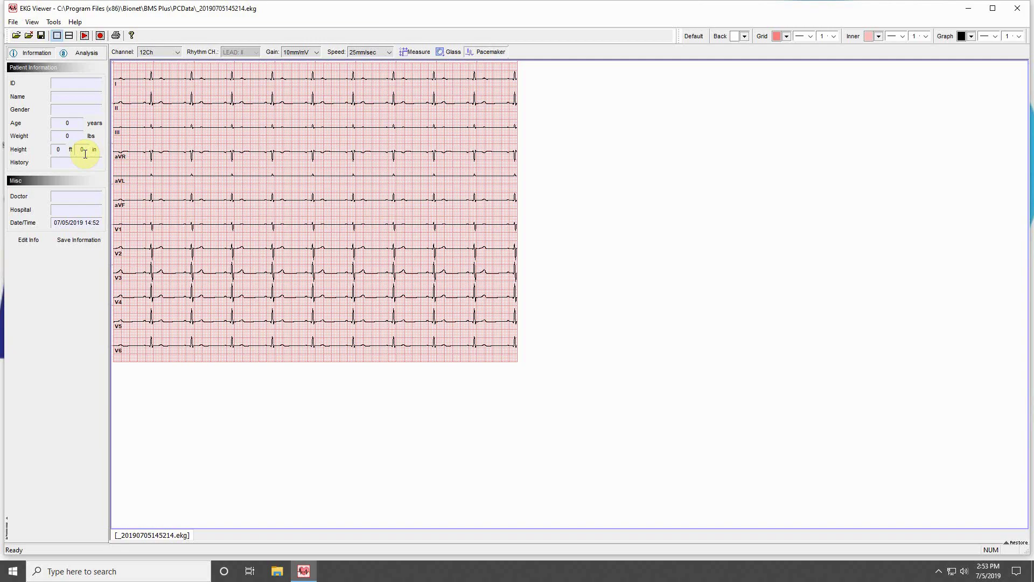
Step: Review the patient information and analysis of the recorded EKG, and close the EKG Viewer
{"action": "left_click", "coordinate": [23, 241]}
{"action": "left_click", "coordinate": [86, 54]}
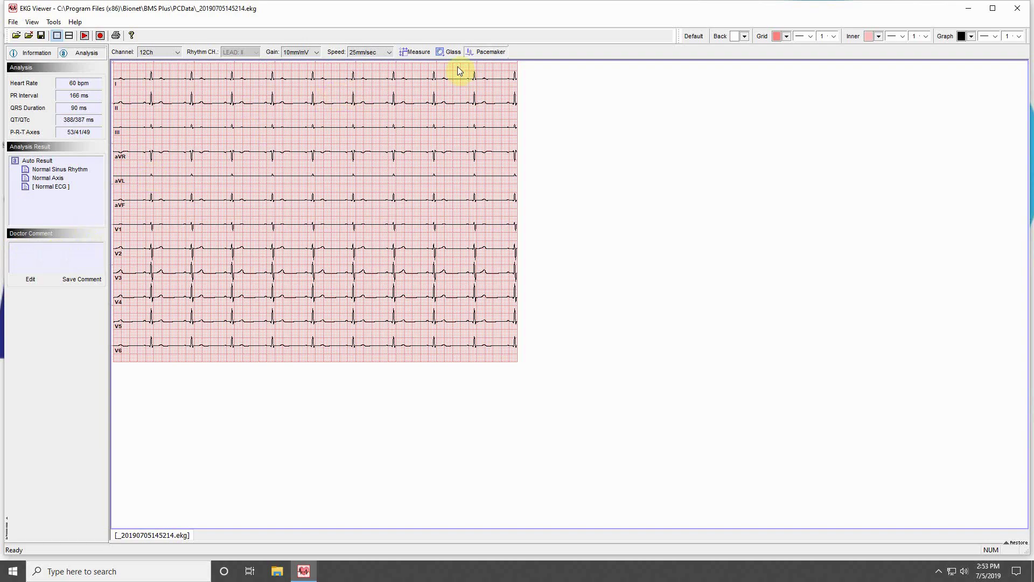
{"action": "left_click", "coordinate": [1018, 9]}
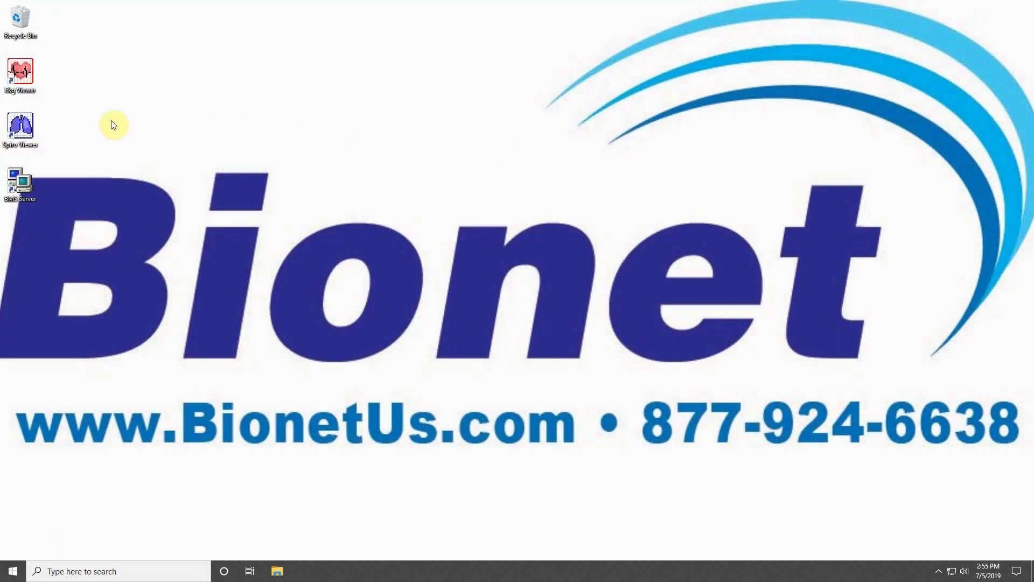
Step: Launch Spiro Viewer, and switch its display to Split Window Mode
{"action": "double_click", "coordinate": [21, 126]}
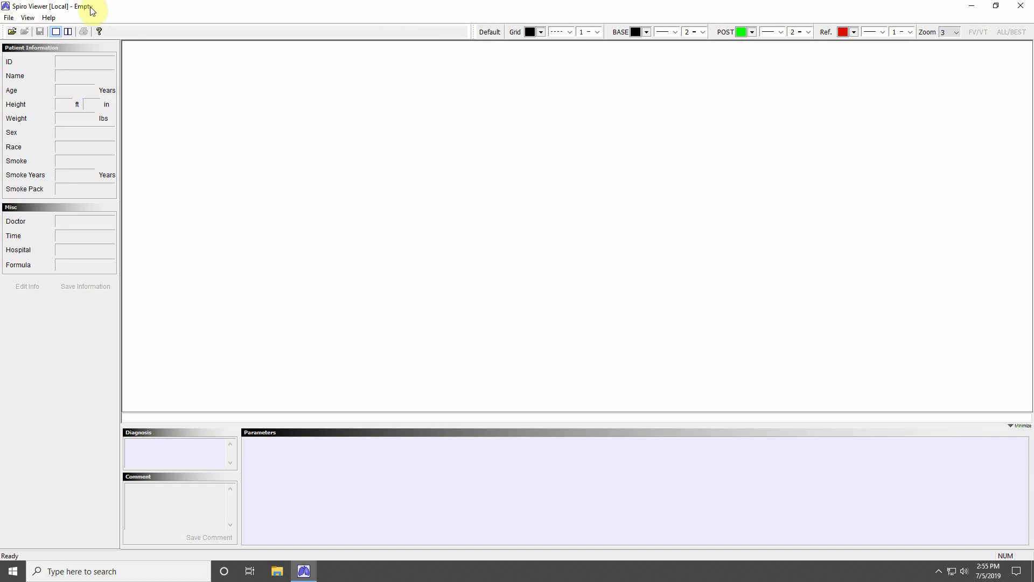
{"action": "left_click", "coordinate": [9, 18]}
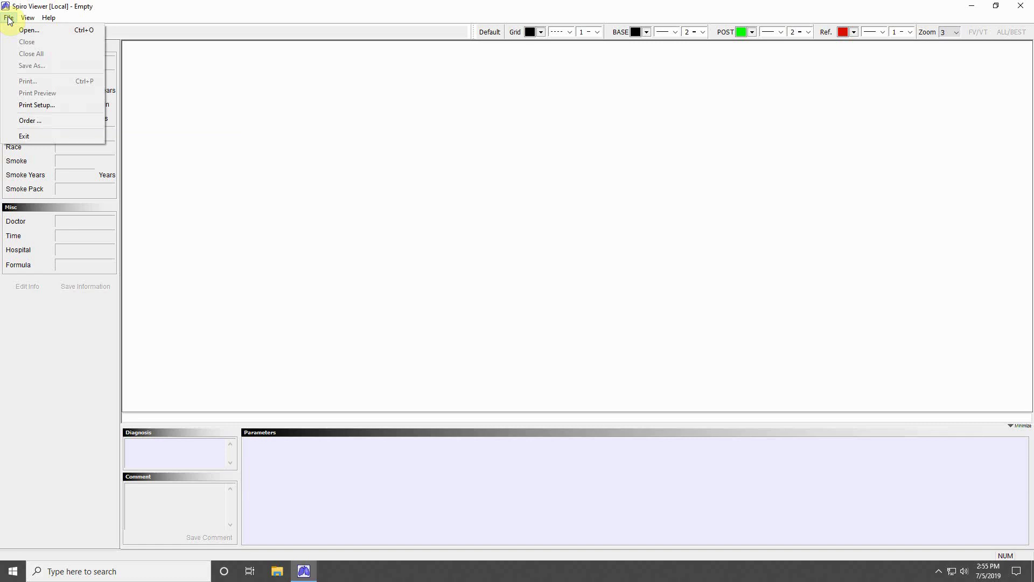
{"action": "mouse_move", "coordinate": [32, 20]}
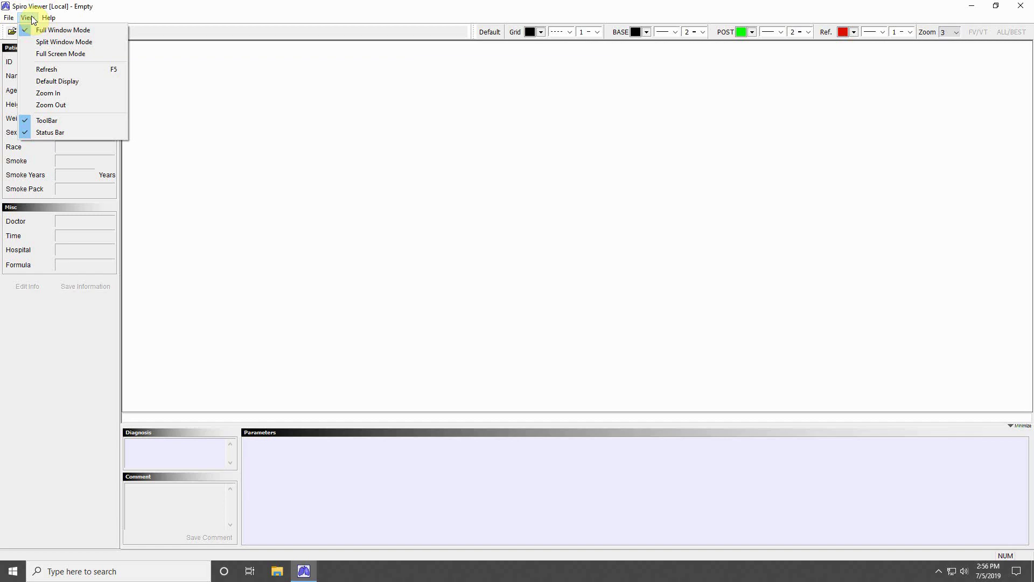
{"action": "left_click", "coordinate": [47, 43]}
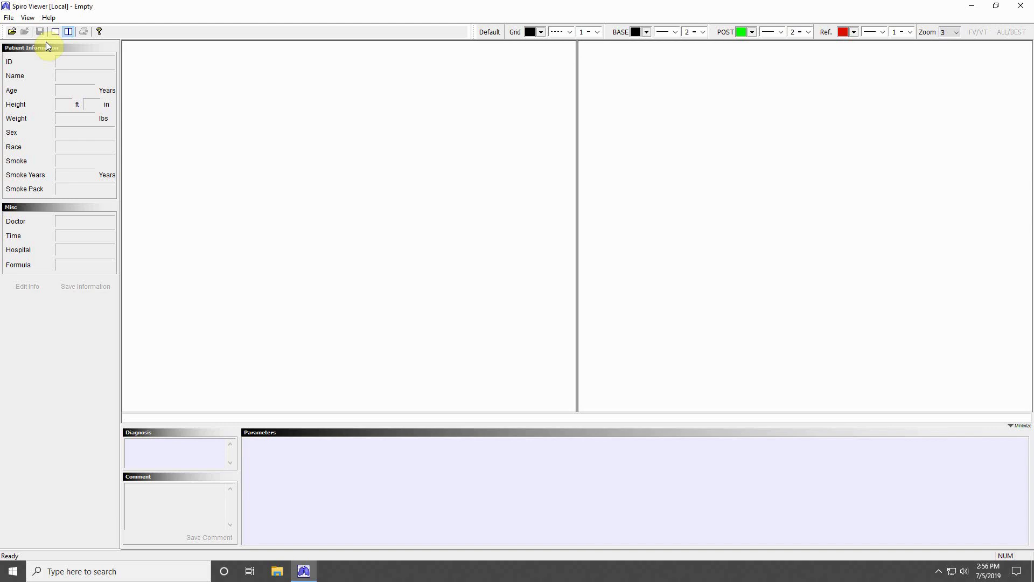
{"action": "left_click", "coordinate": [739, 212]}
{"action": "left_click", "coordinate": [12, 31]}
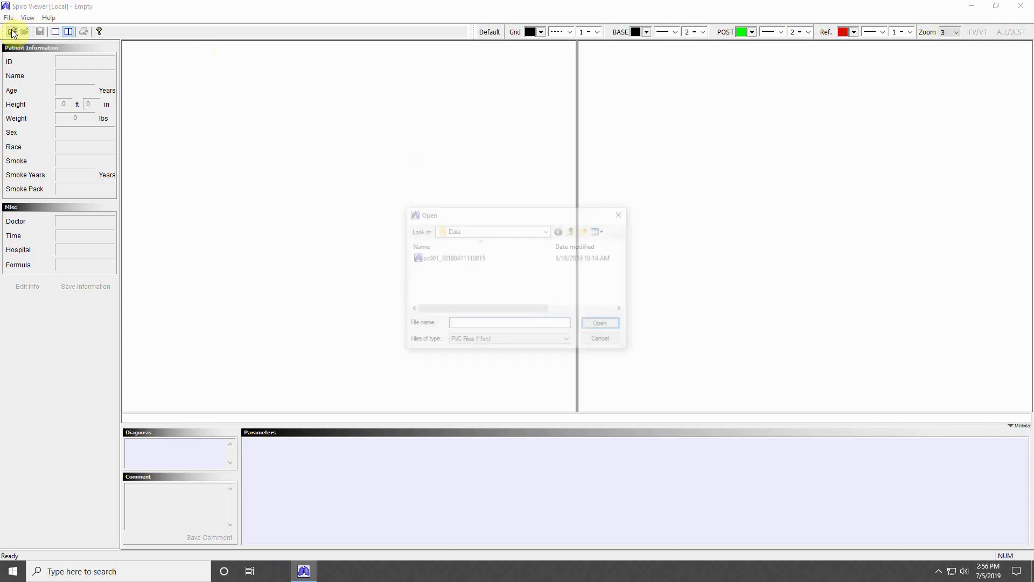
{"action": "left_click", "coordinate": [444, 258]}
{"action": "left_click", "coordinate": [600, 326]}
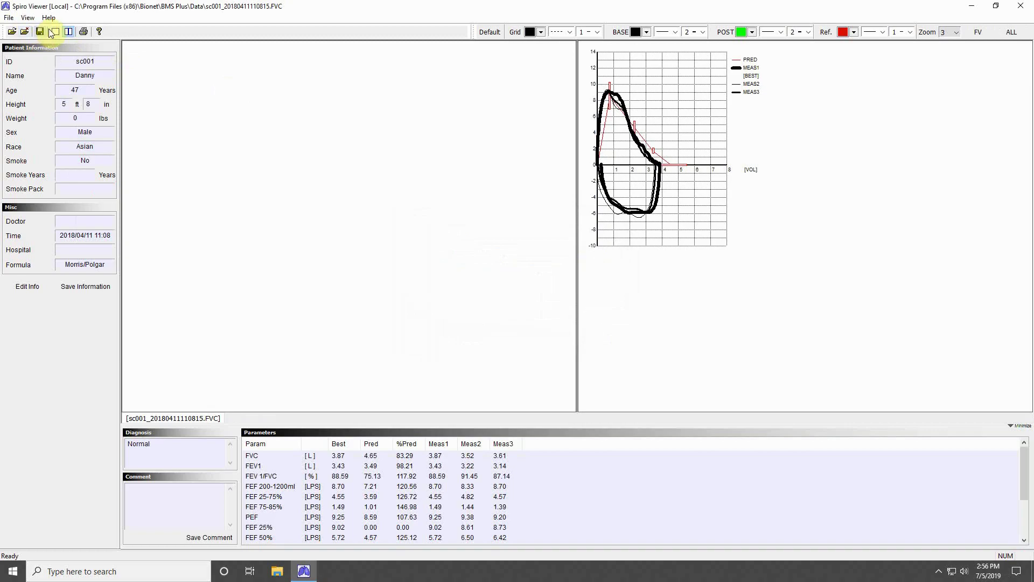
Step: Return the spirometry display to Full Window Mode
{"action": "left_click", "coordinate": [27, 18]}
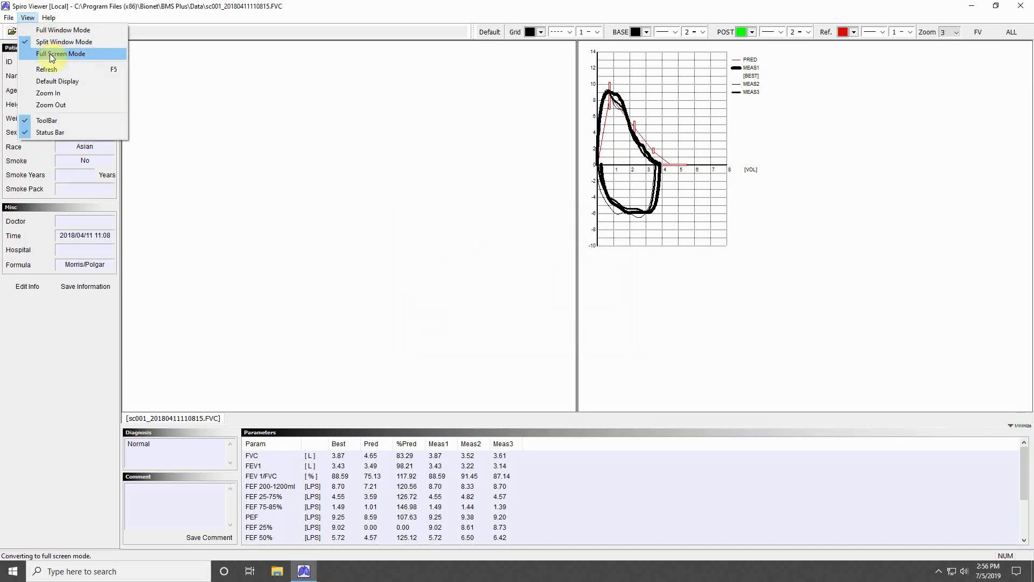
{"action": "left_click", "coordinate": [48, 29]}
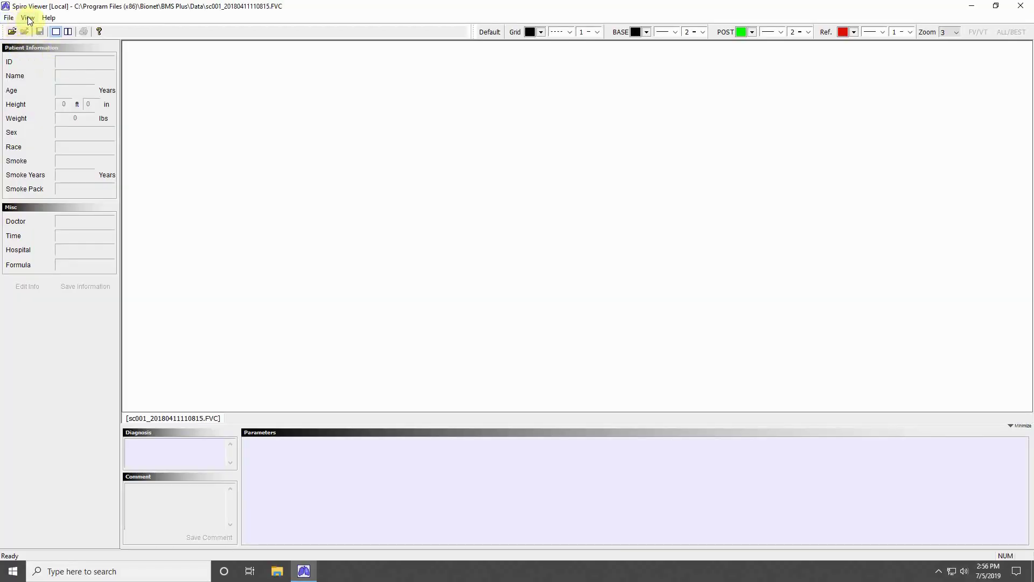
{"action": "left_click", "coordinate": [28, 19]}
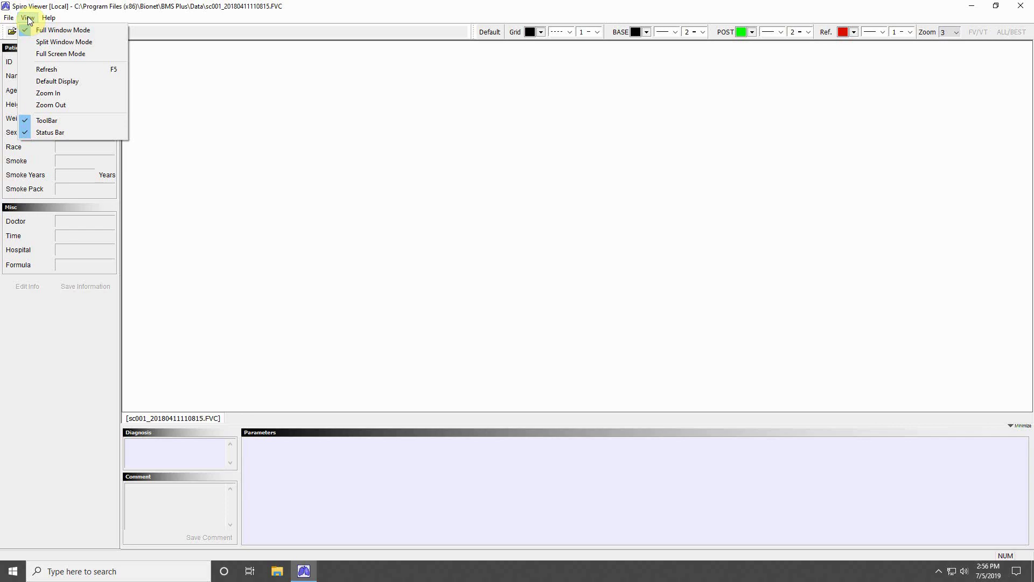
{"action": "left_click", "coordinate": [28, 19]}
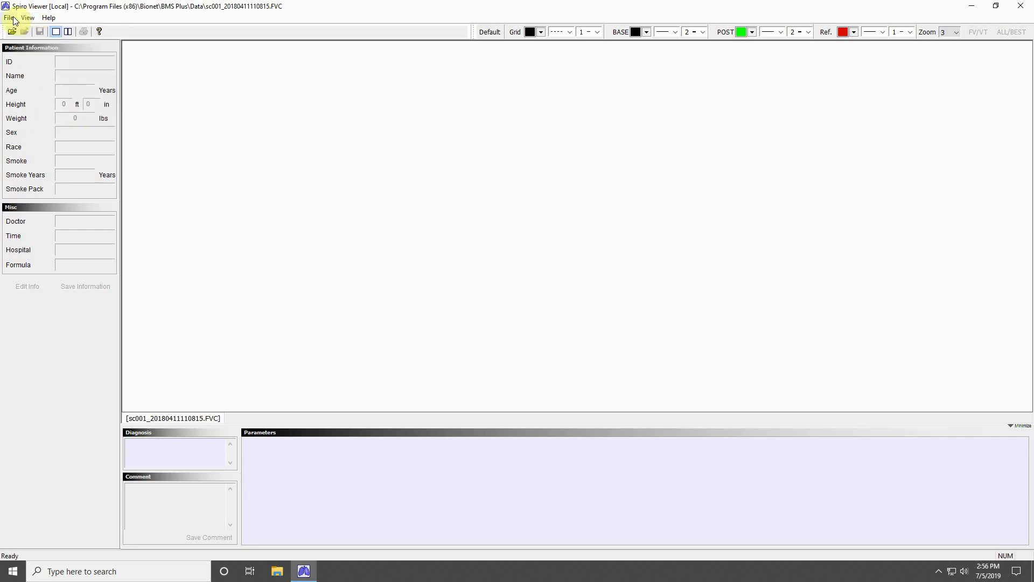
{"action": "left_click", "coordinate": [10, 18]}
{"action": "left_click", "coordinate": [17, 30]}
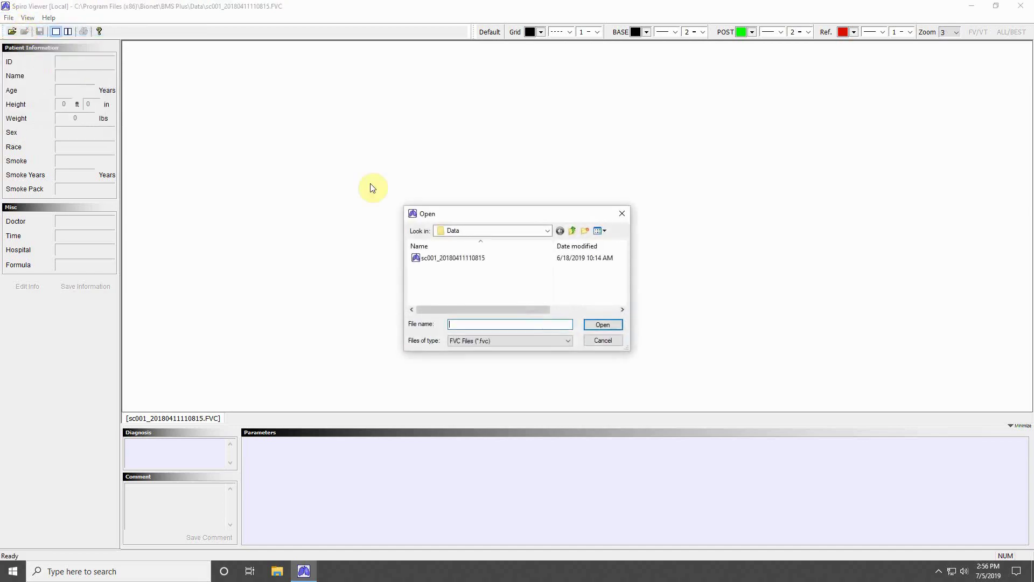
{"action": "left_click", "coordinate": [440, 258]}
{"action": "left_click", "coordinate": [594, 325]}
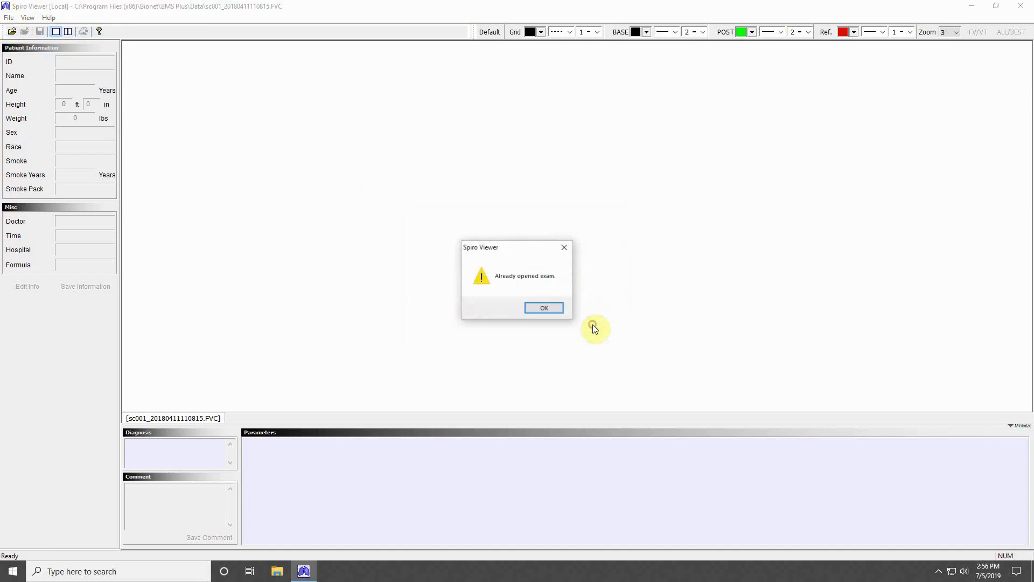
{"action": "left_click", "coordinate": [548, 307]}
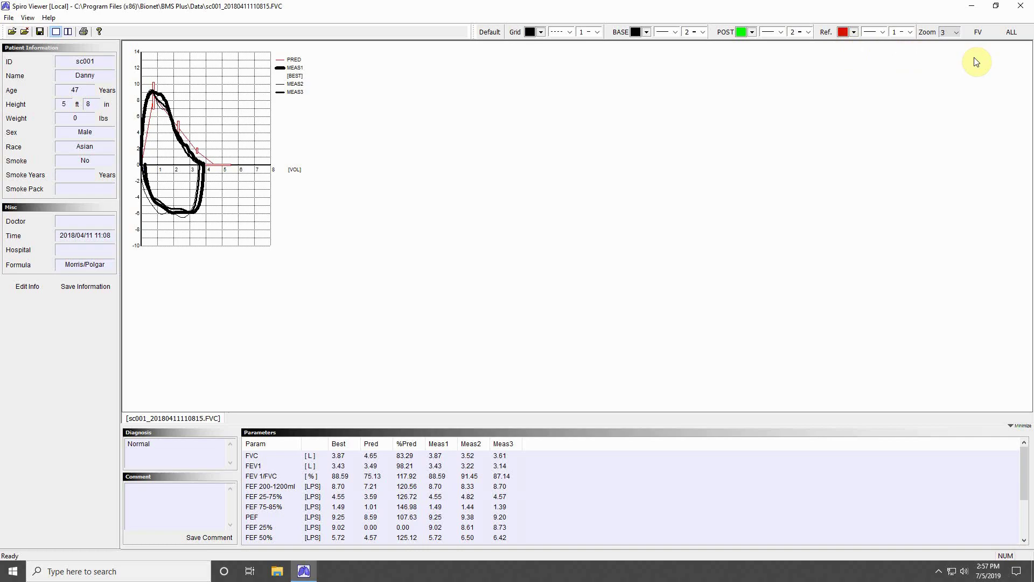
Step: Compare the exam's FV and VT graphs and its ALL and BEST curve displays, and close Spiro Viewer
{"action": "left_click", "coordinate": [979, 33]}
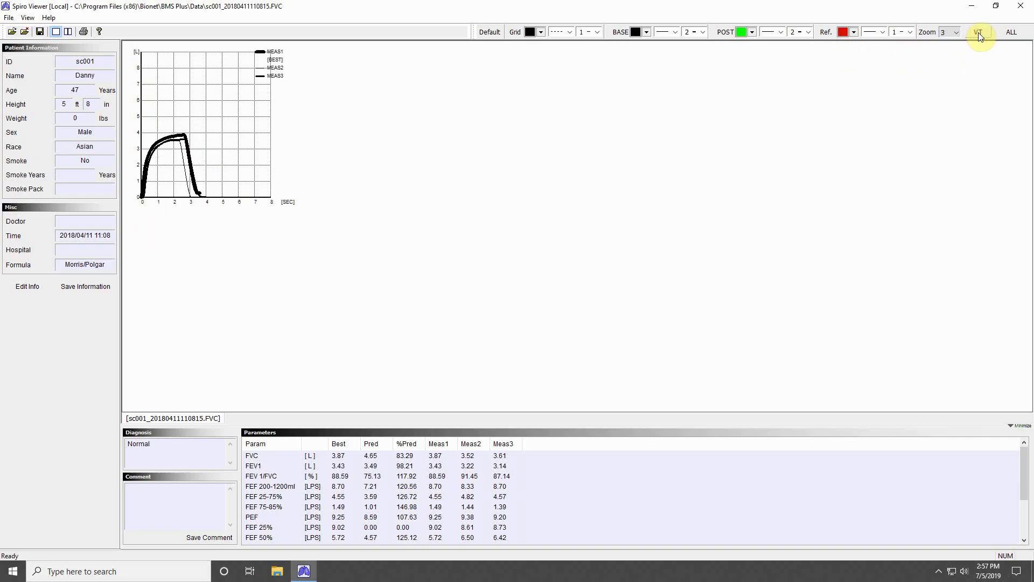
{"action": "left_click", "coordinate": [978, 34]}
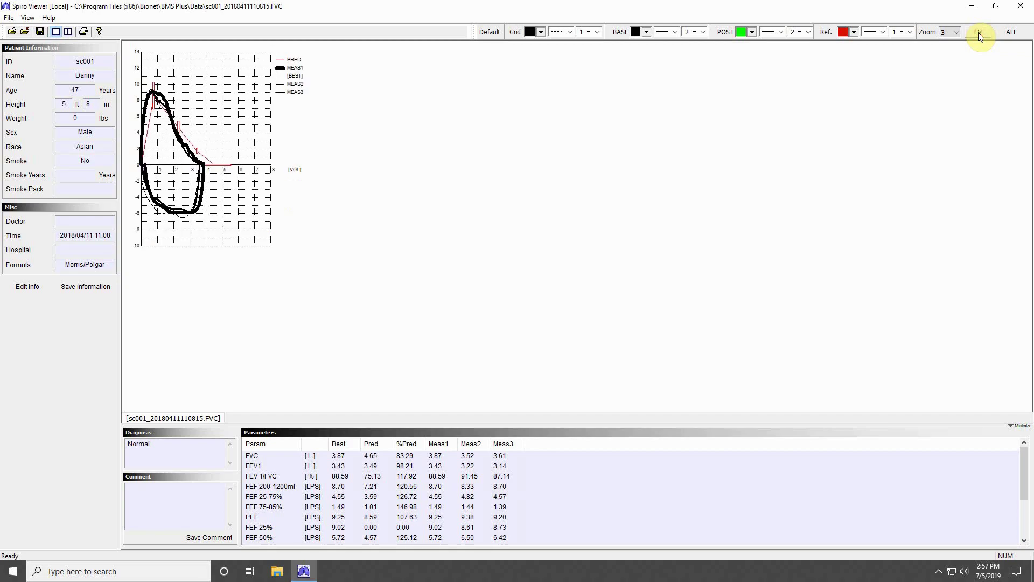
{"action": "left_click", "coordinate": [1012, 34]}
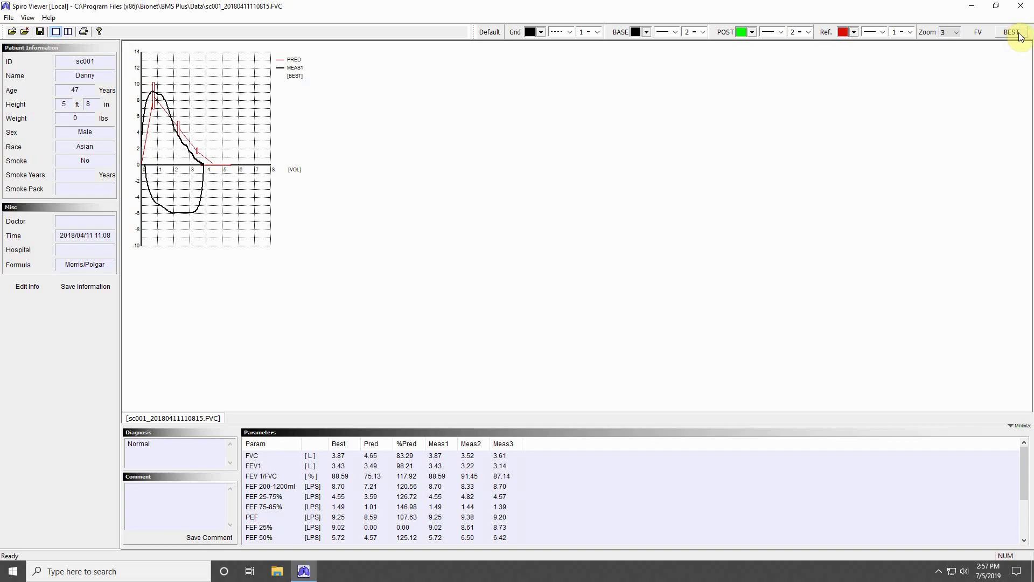
{"action": "left_click", "coordinate": [1013, 33]}
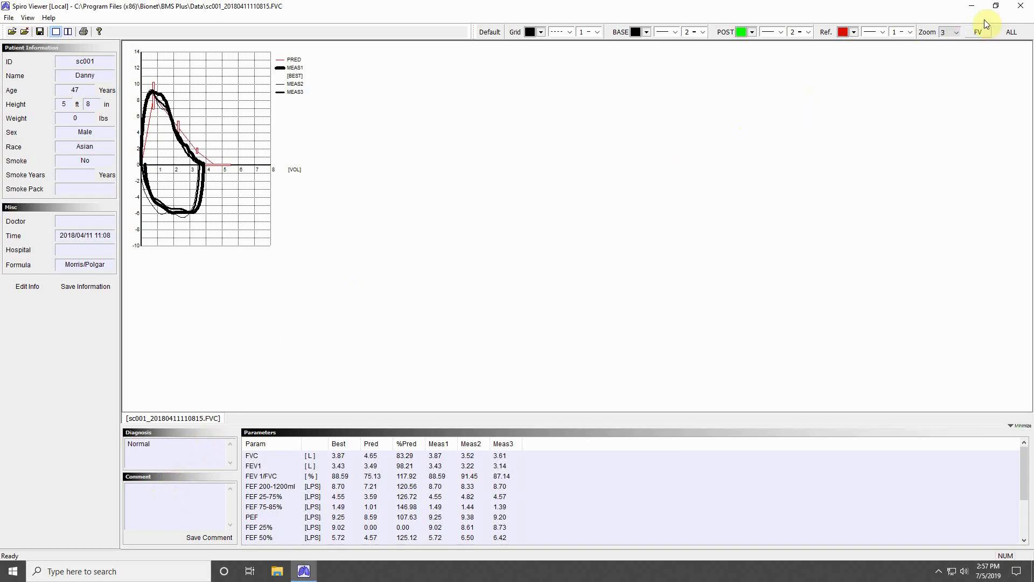
{"action": "left_click", "coordinate": [1018, 8]}
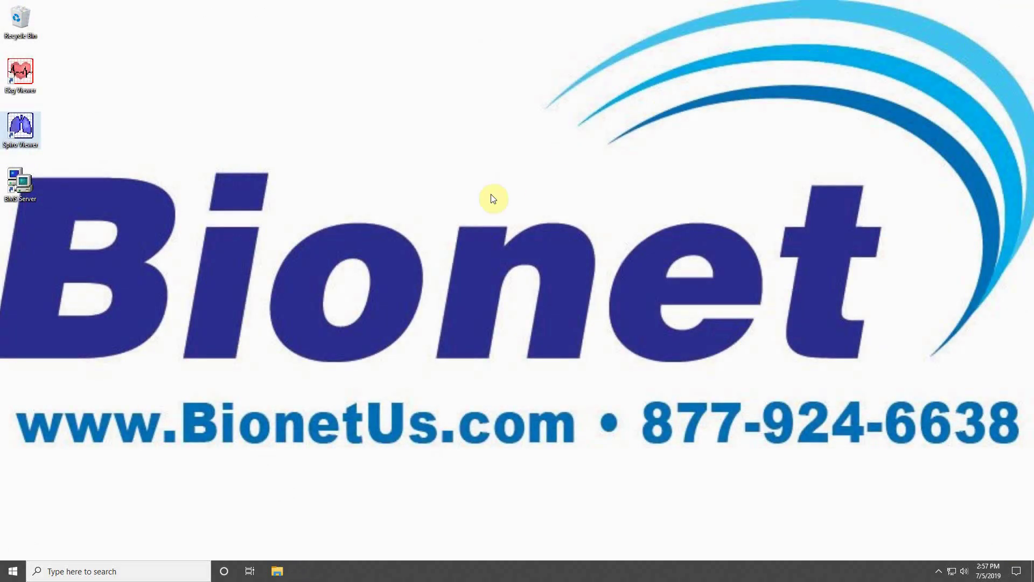